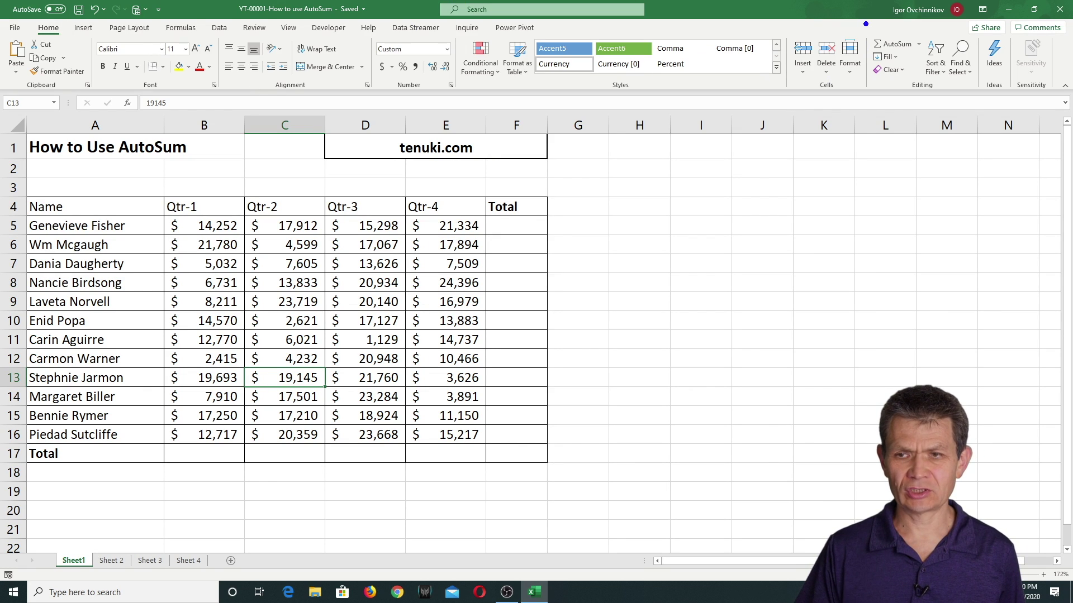
left_click_drag(865, 24, 929, 58)
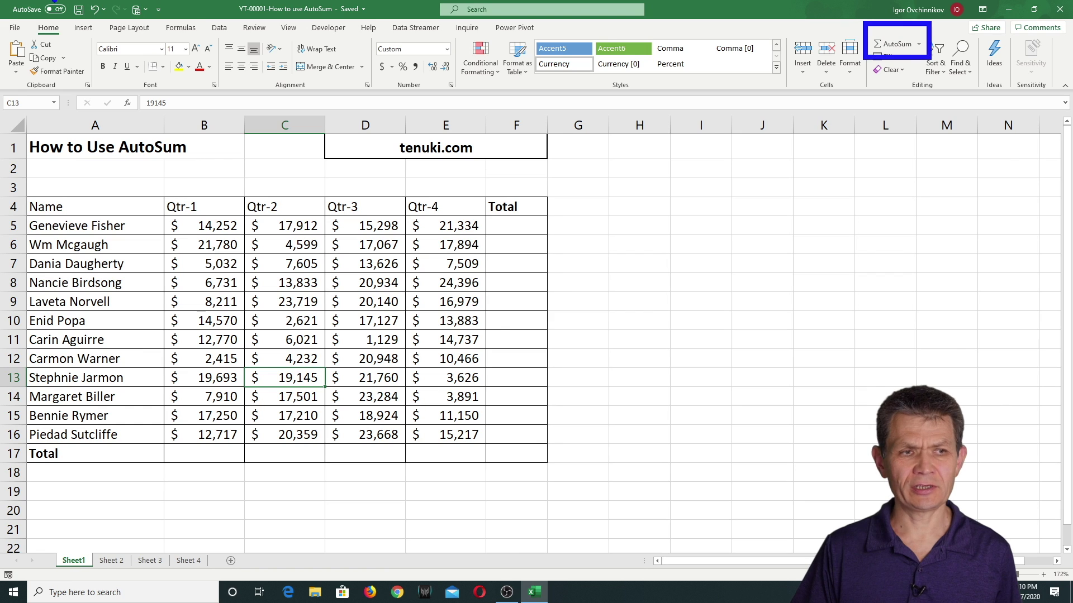
left_click_drag(25, 17, 80, 42)
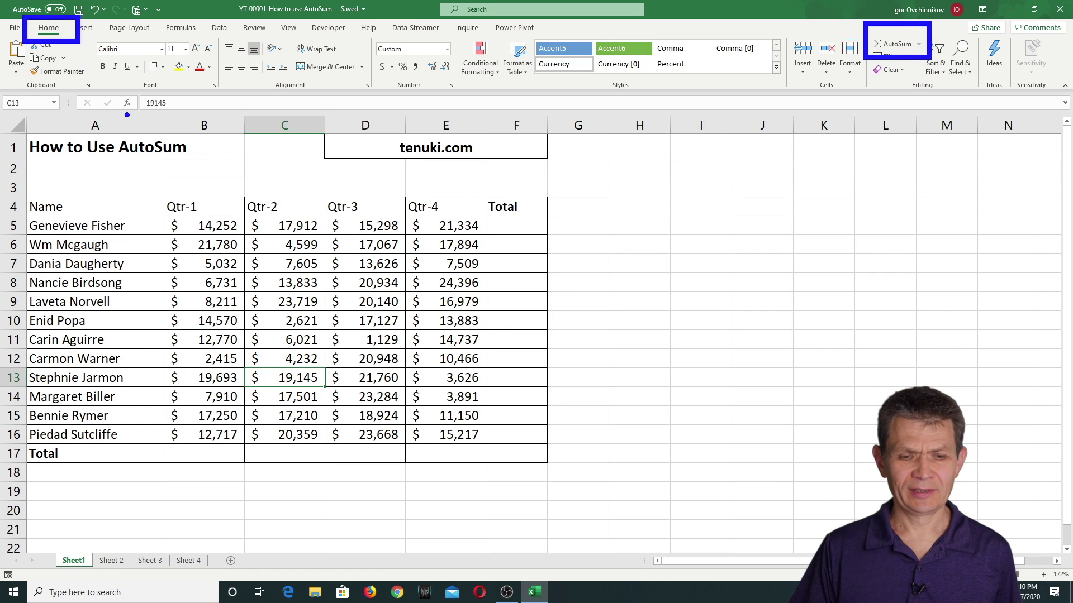
key("Escape")
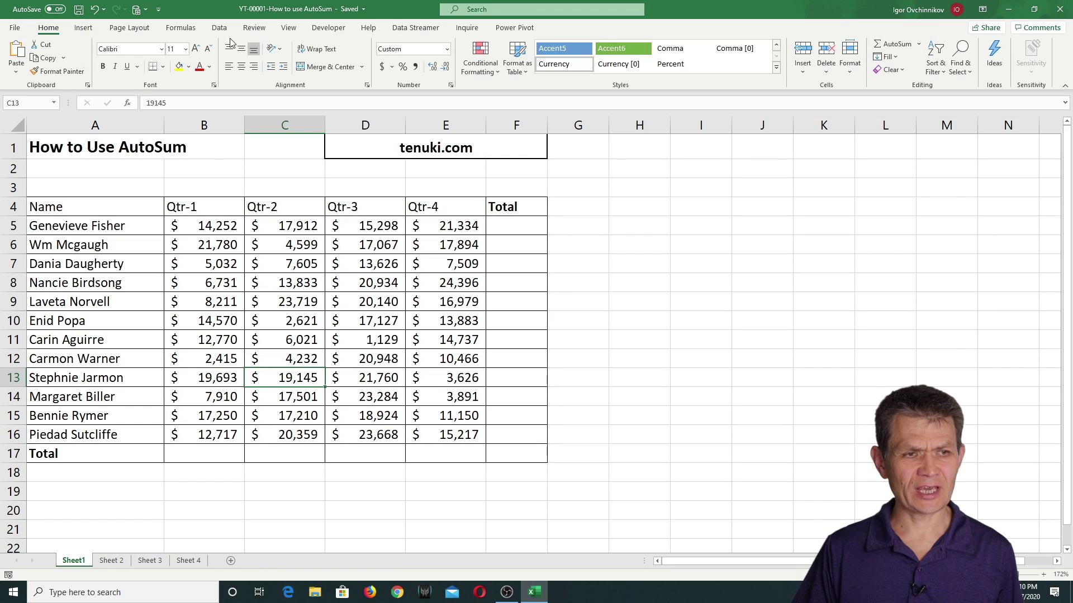
Step: Total Qtr-1 in B17 with AutoSum over B5:B16 and fill the formula across to E17
left_click(173, 31)
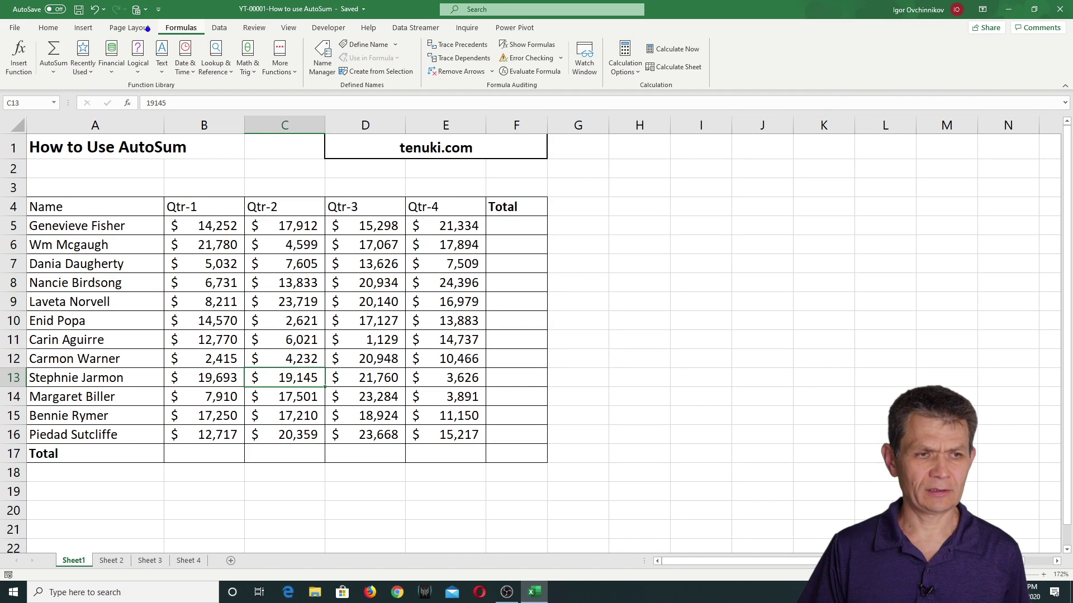
left_click_drag(30, 33, 75, 98)
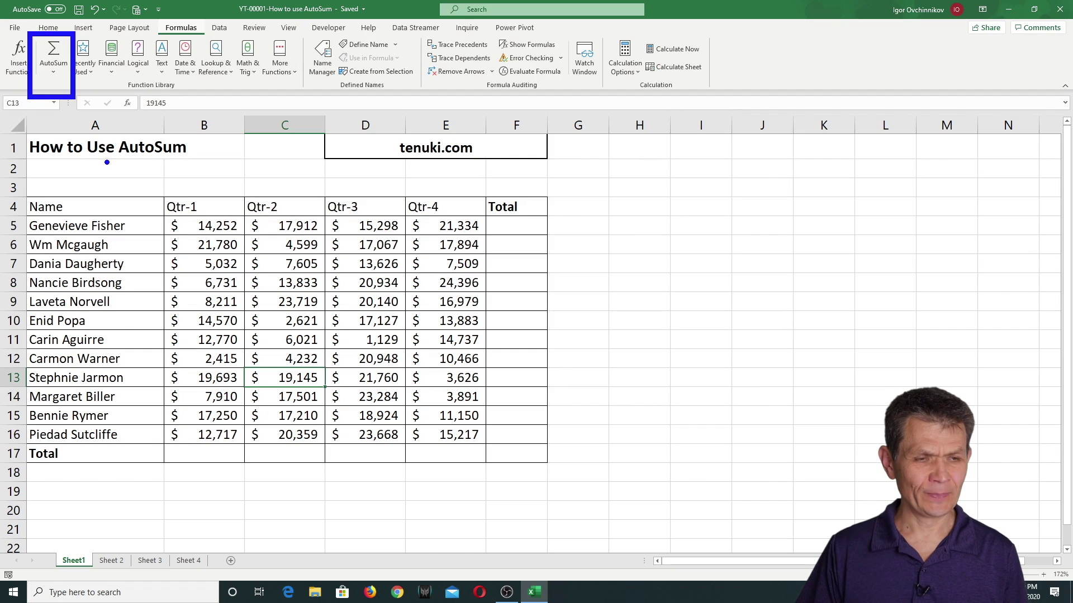
key("Escape")
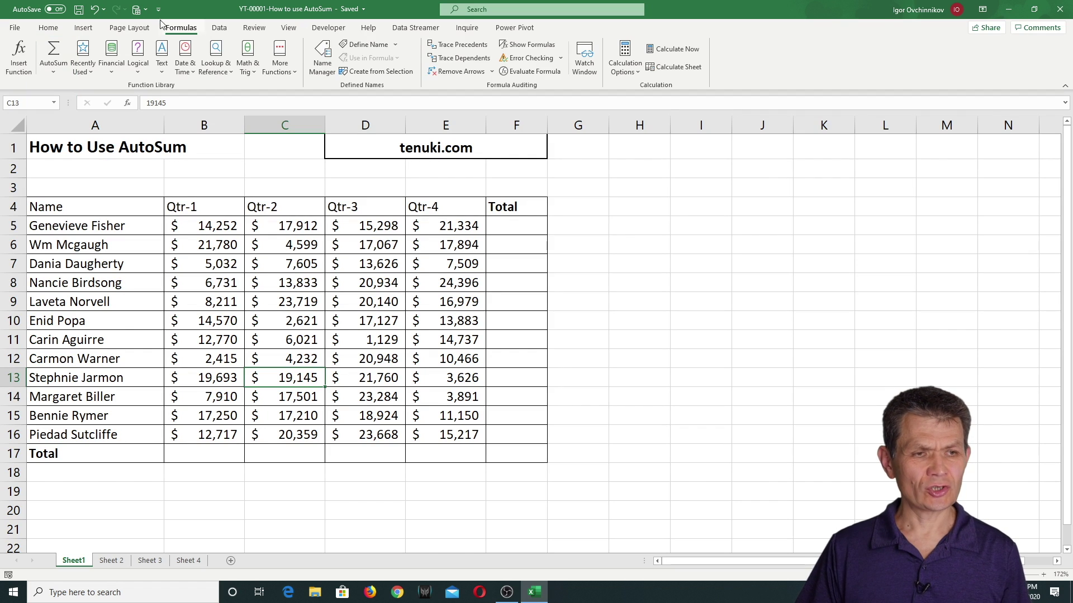
left_click(213, 457)
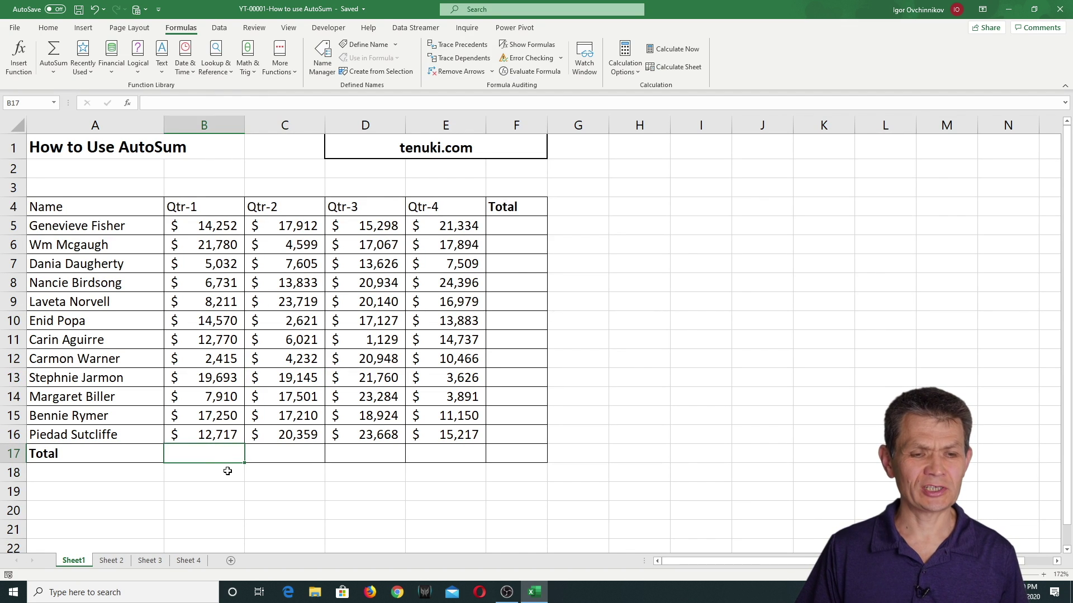
left_click(53, 53)
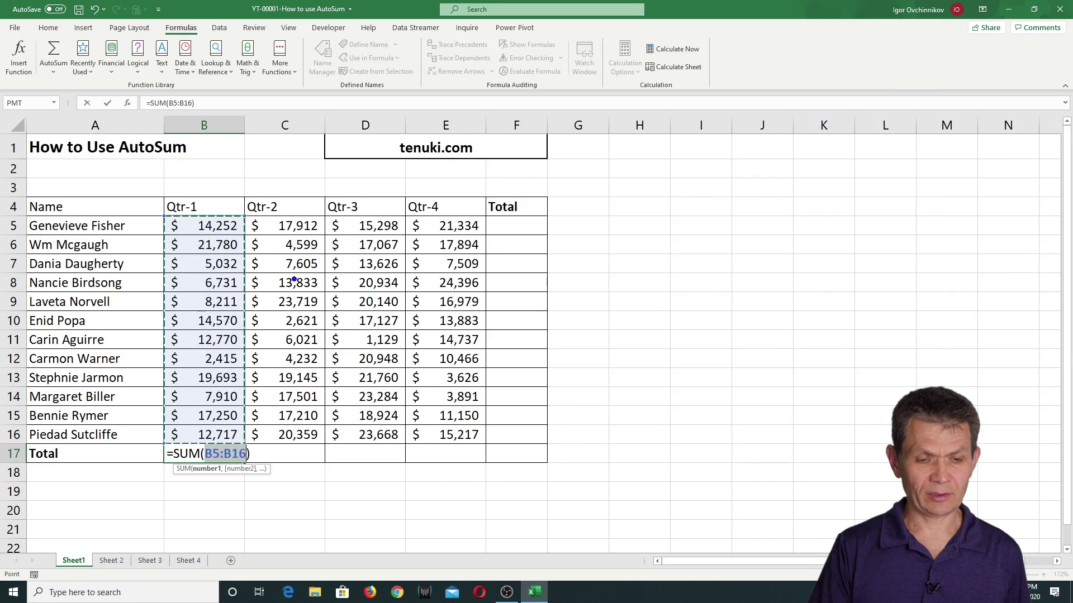
mouse_move(279, 323)
left_mouse_down()
mouse_move(221, 439)
mouse_move(228, 448)
mouse_move(263, 425)
left_mouse_up()
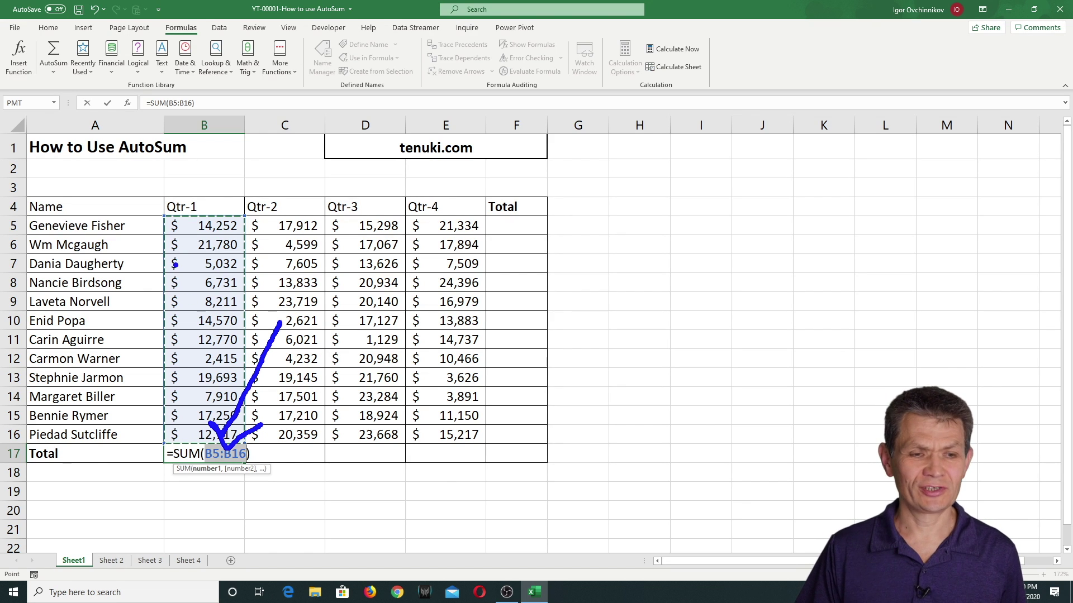
mouse_move(157, 211)
left_mouse_down()
mouse_move(249, 391)
mouse_move(249, 437)
mouse_move(158, 438)
left_mouse_up()
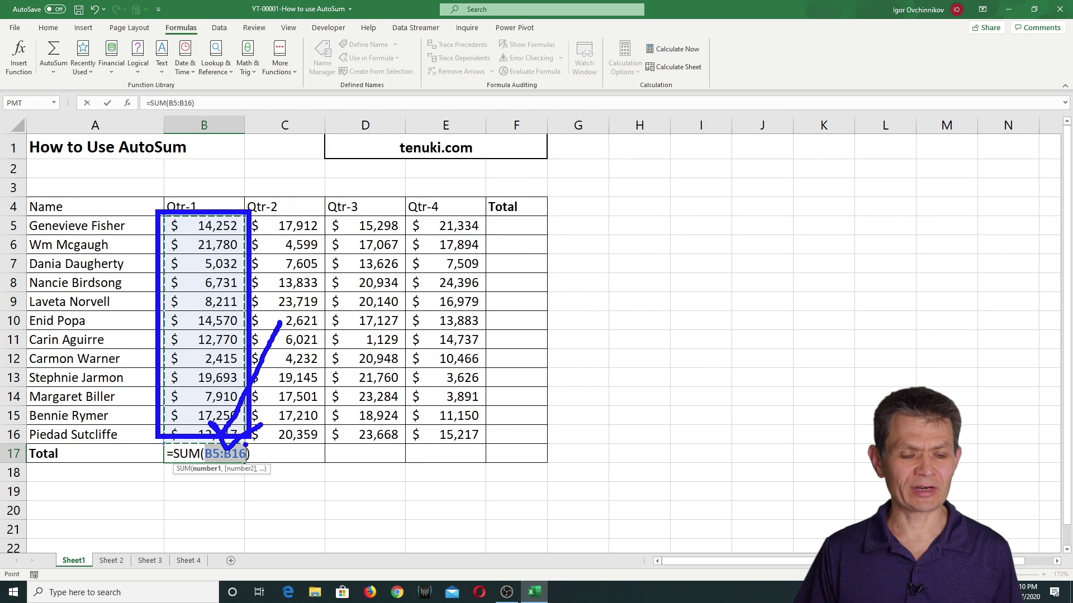
key("Escape")
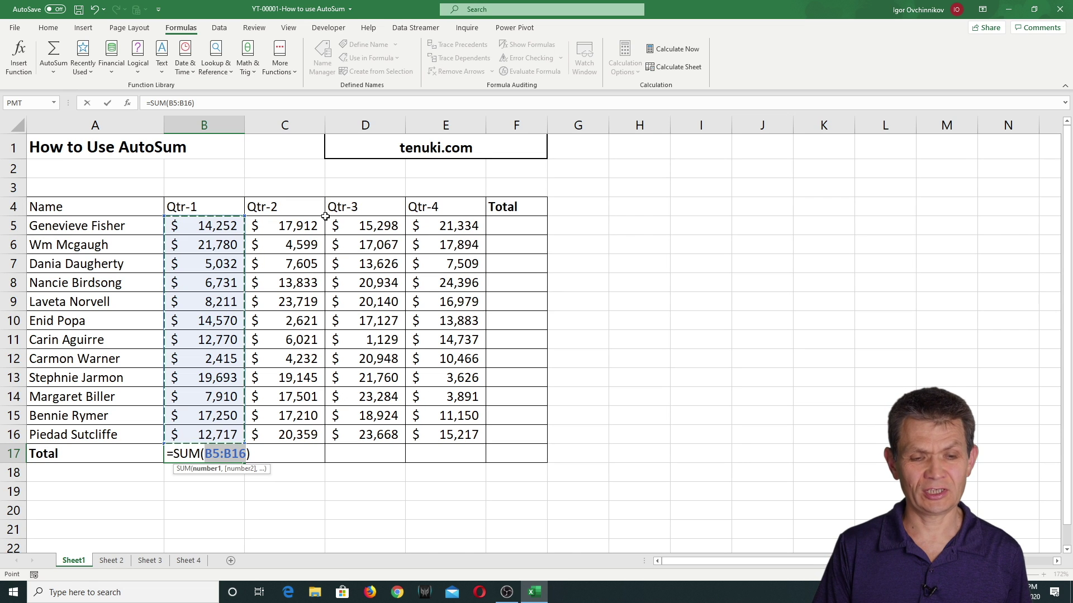
key("ctrl+Return")
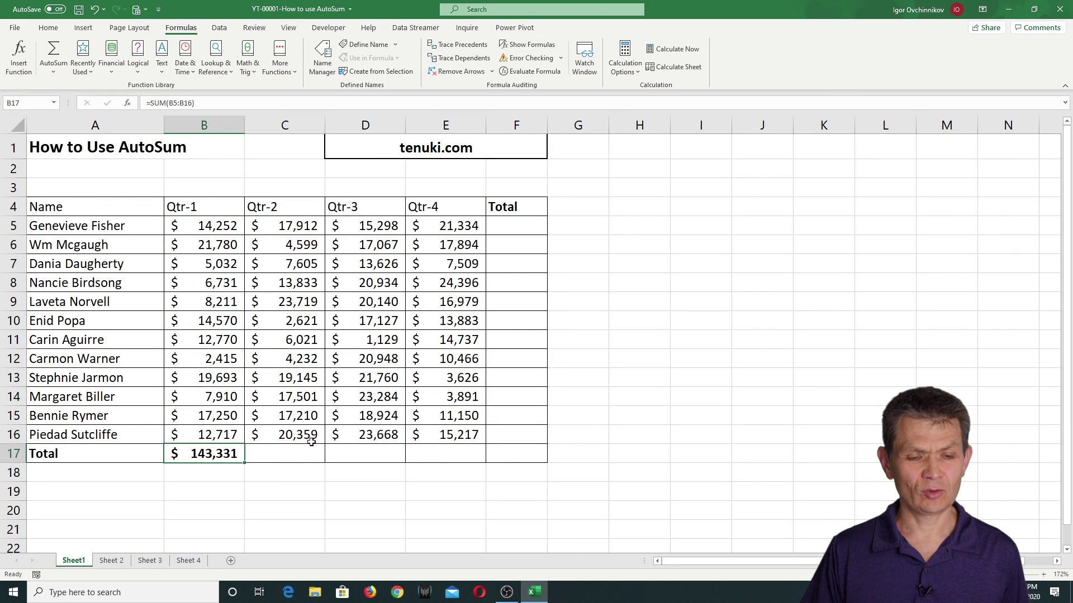
left_click_drag(242, 461, 478, 454)
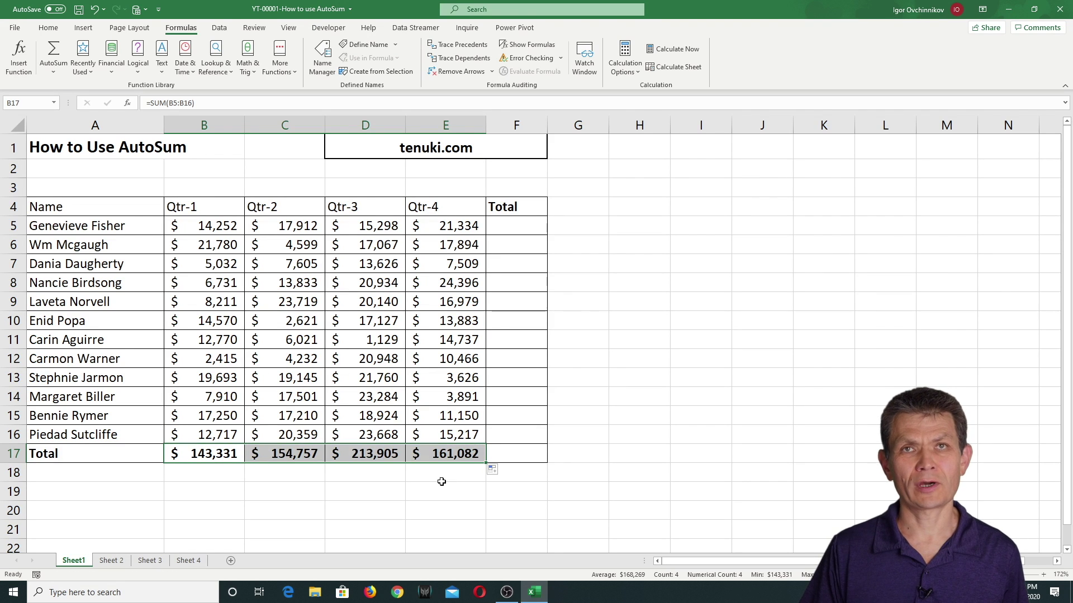
Step: Fill the Total column from F5 to F17 with AutoSum row totals, starting from B5:E5, and autofit column F
left_click(527, 227)
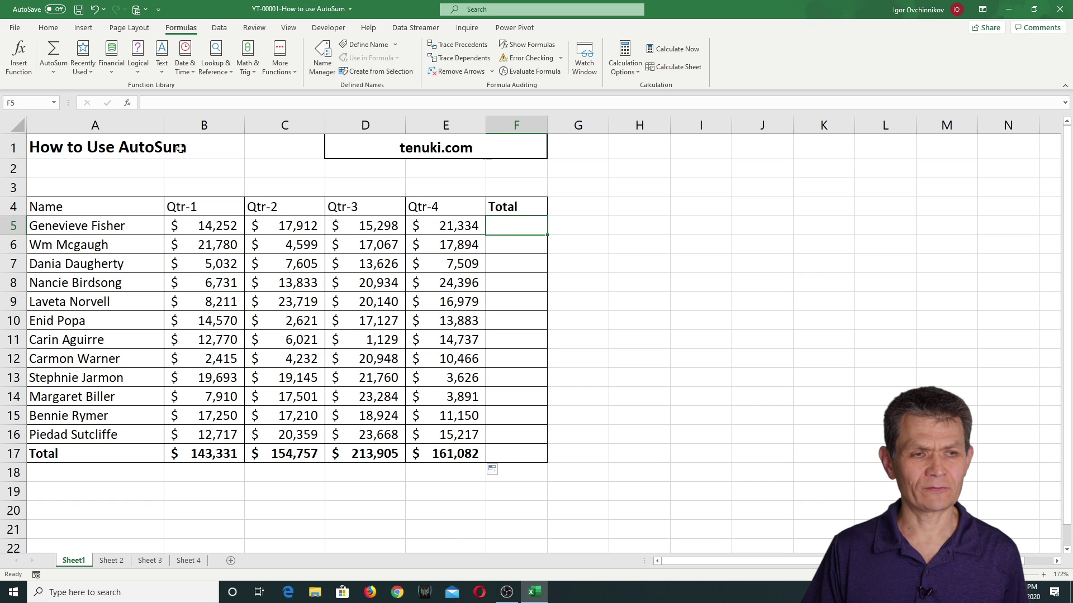
left_click(54, 56)
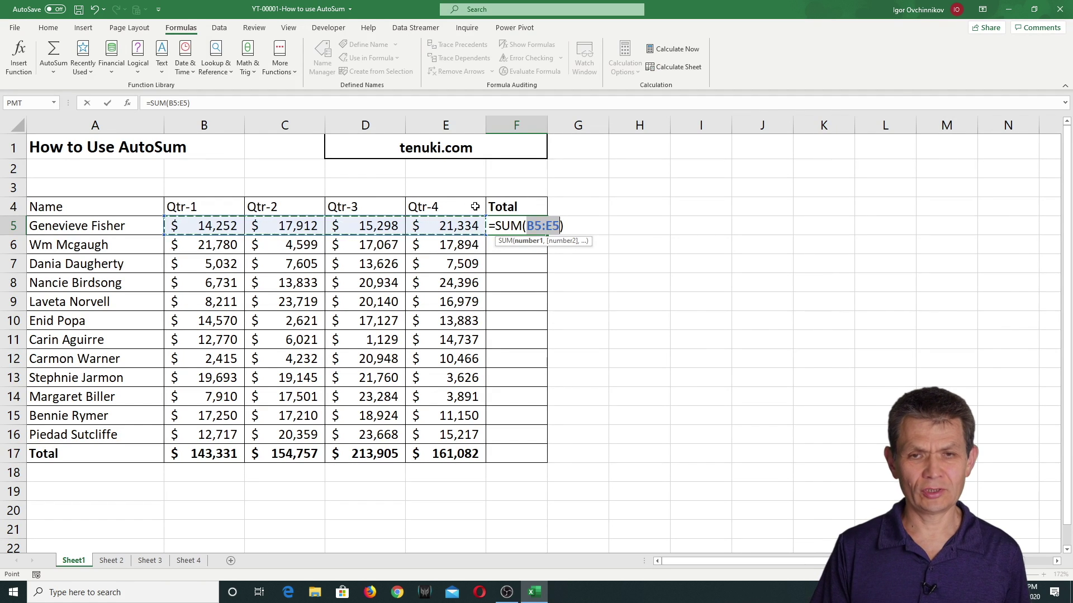
key("ctrl+Return")
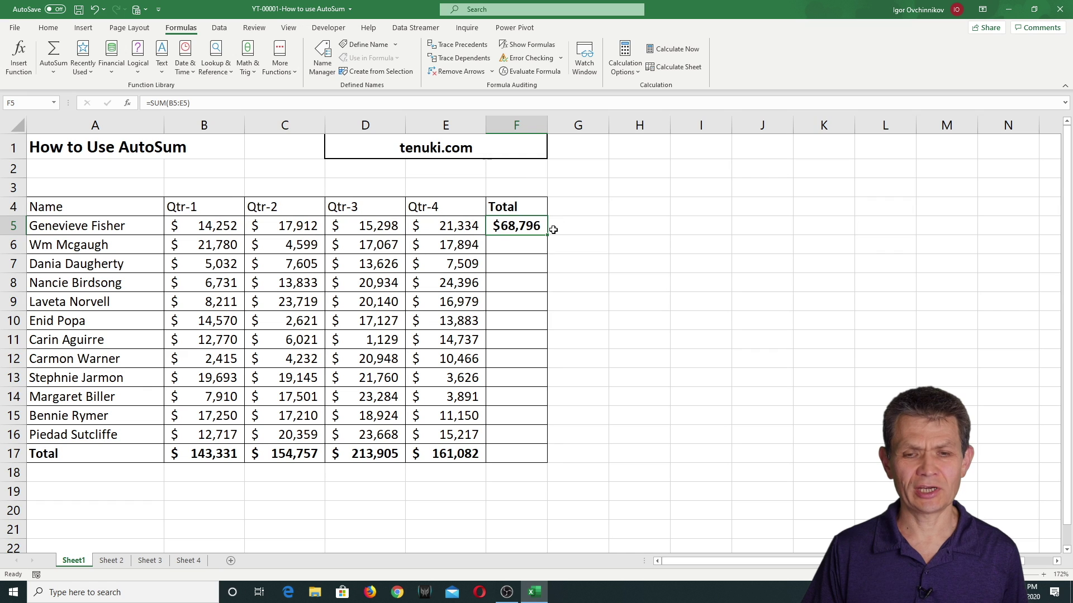
left_click_drag(547, 234, 545, 463)
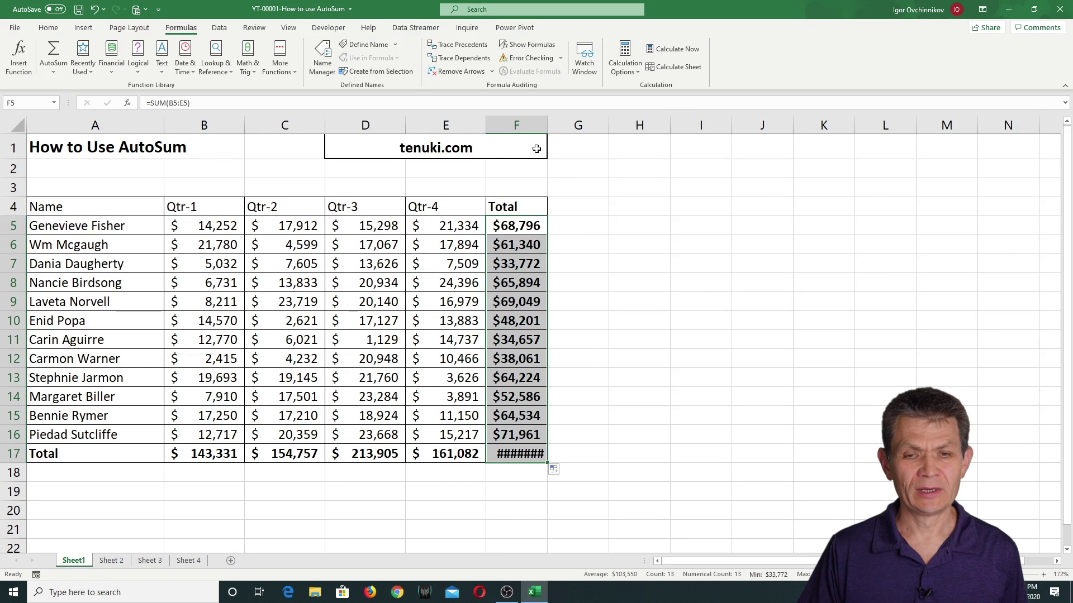
double_click(547, 125)
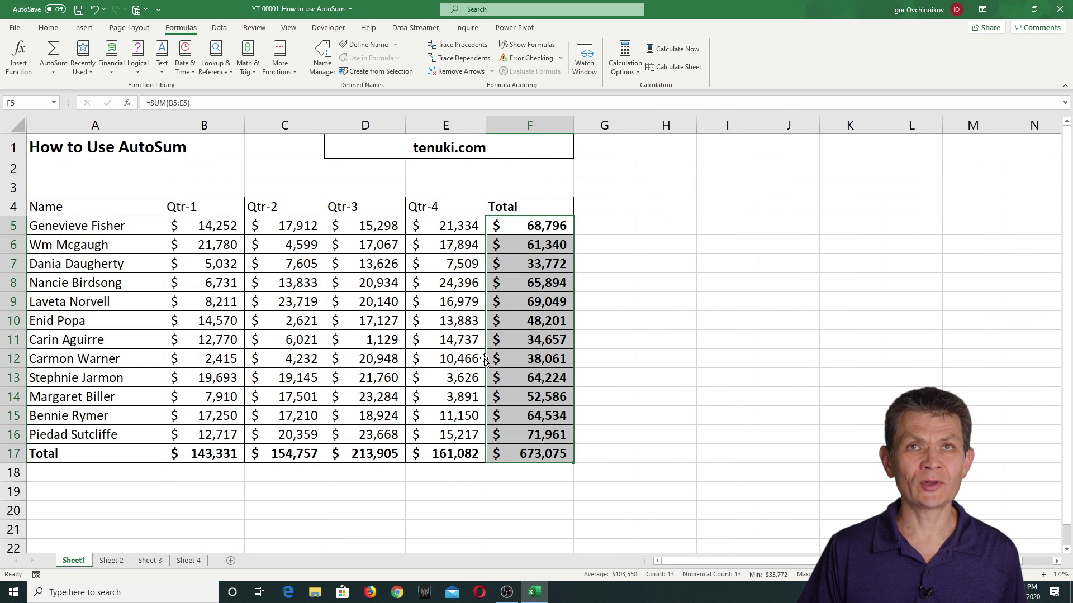
Step: Switch to Sheet 2 and select C17, the Total row cell under the first quarter column
left_click(112, 561)
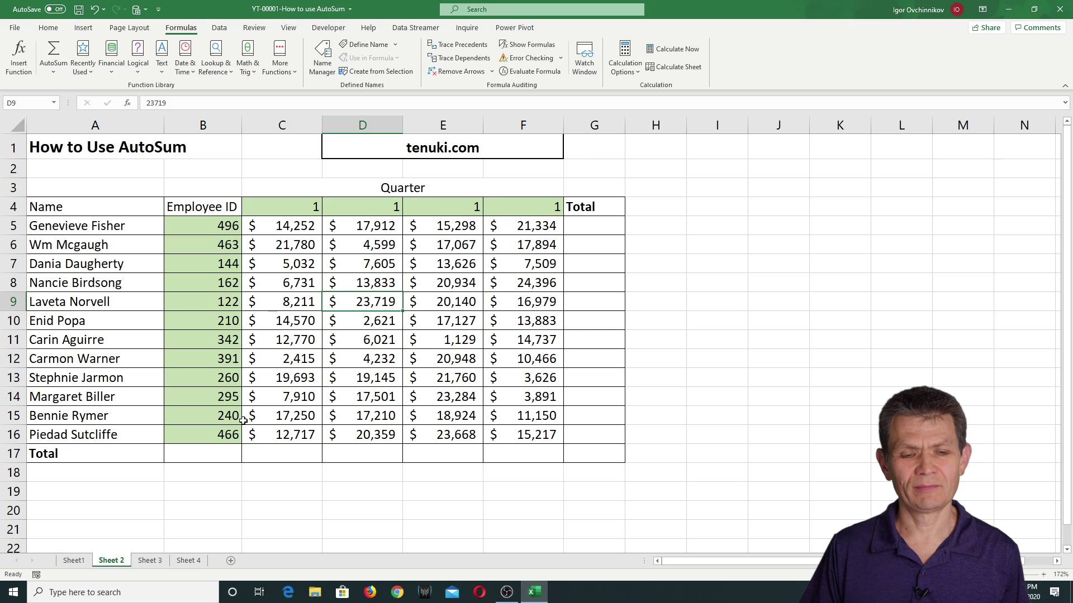
left_click(291, 450)
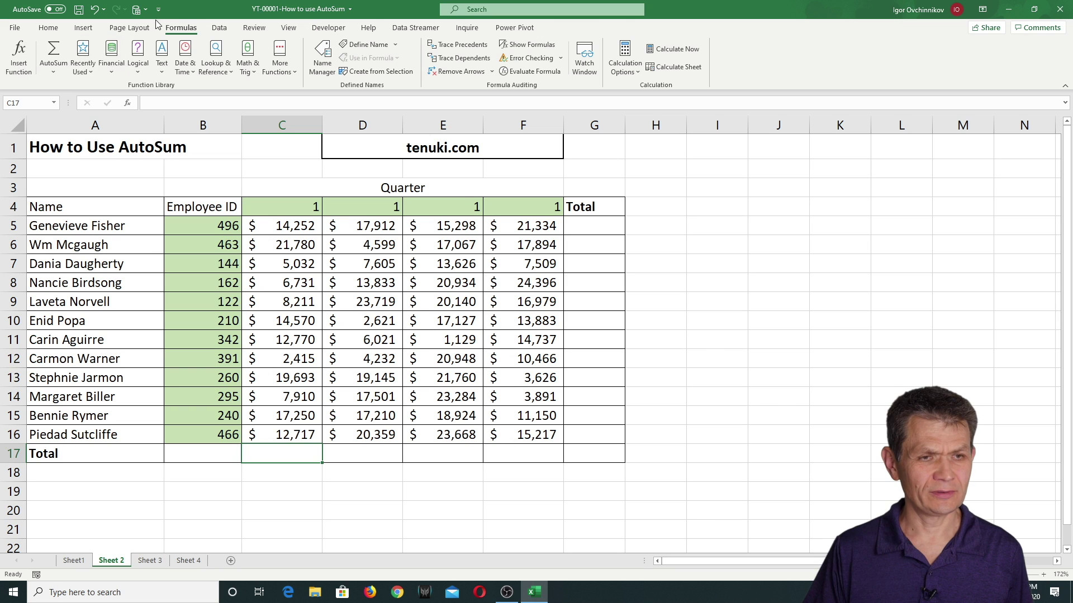
left_click(67, 52)
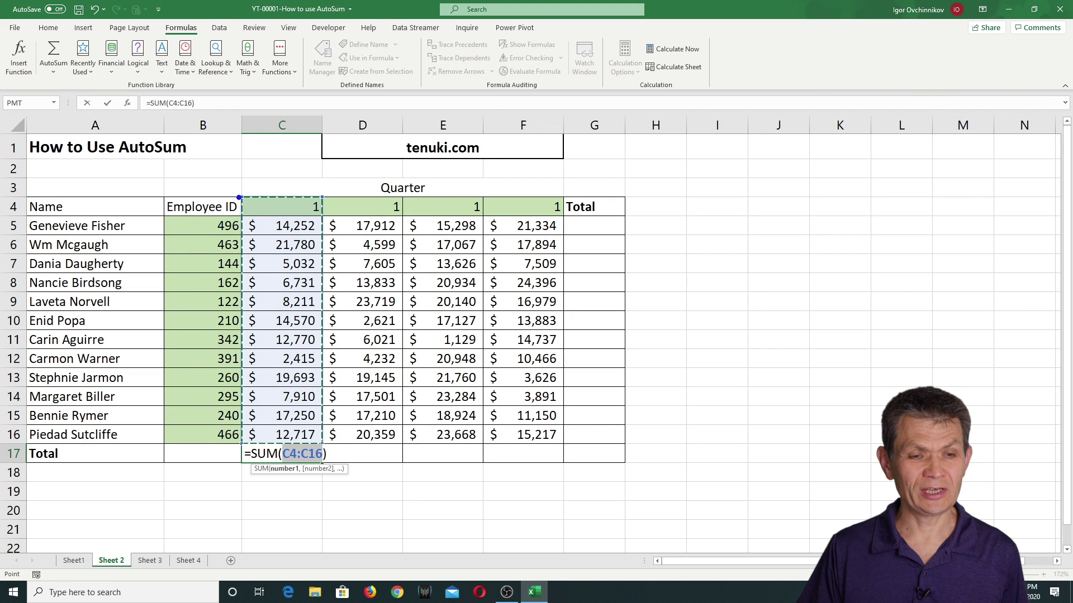
left_click_drag(253, 205, 327, 200)
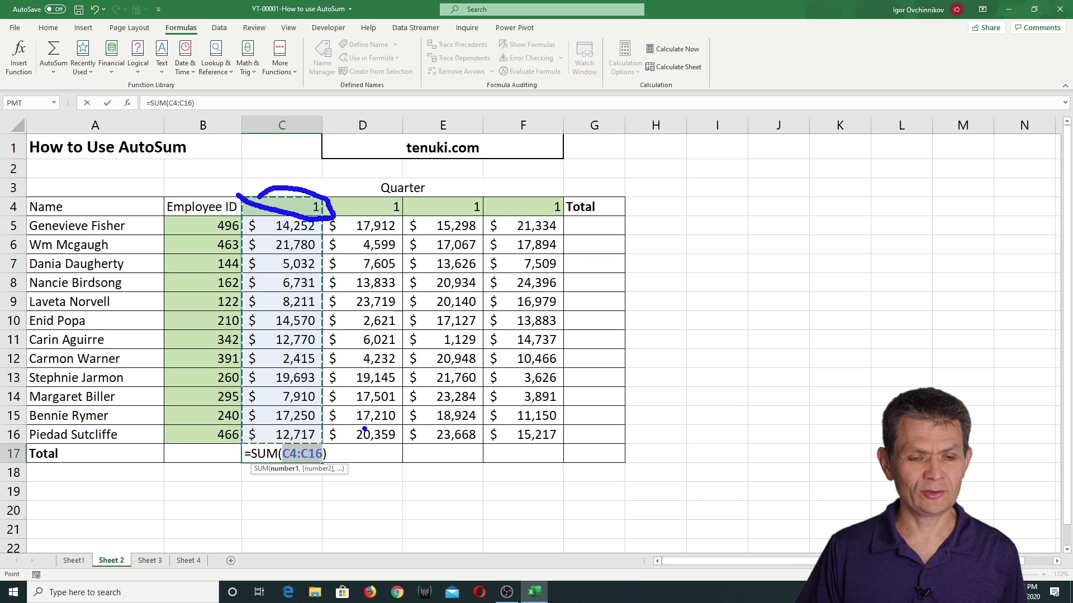
key("Escape")
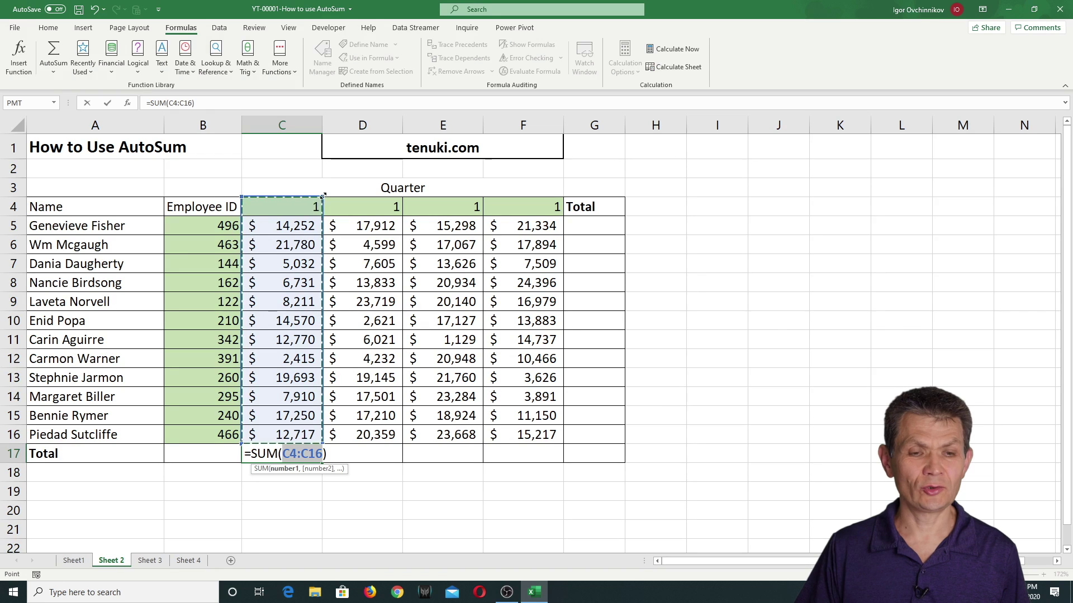
left_click_drag(323, 195, 319, 219)
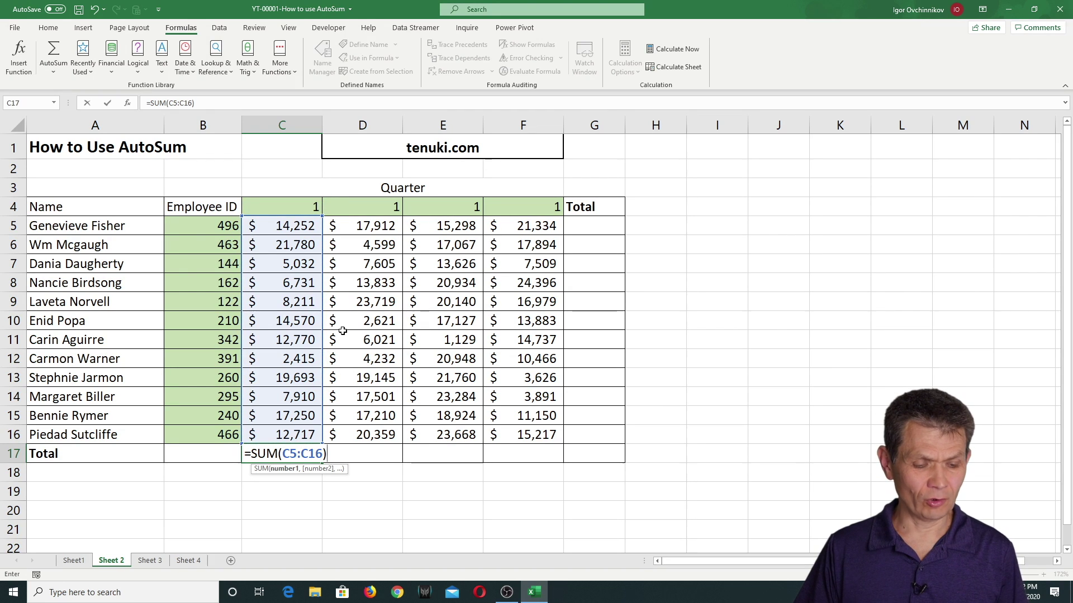
key("Escape")
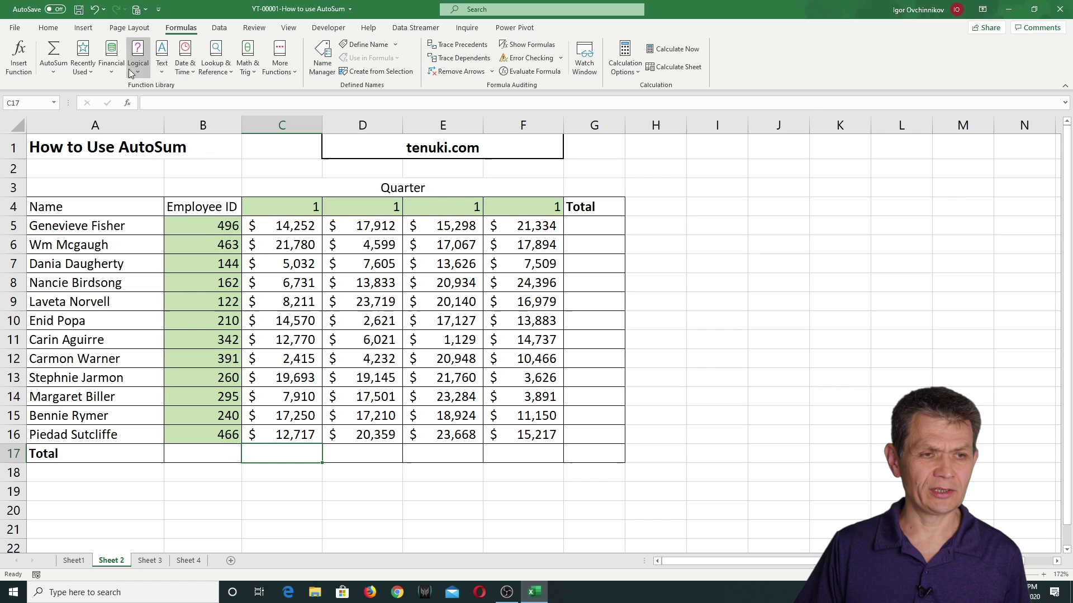
Step: Total the first quarter column in C17 with AutoSum over C5:C16, leaving out the header number in C4
left_click(54, 55)
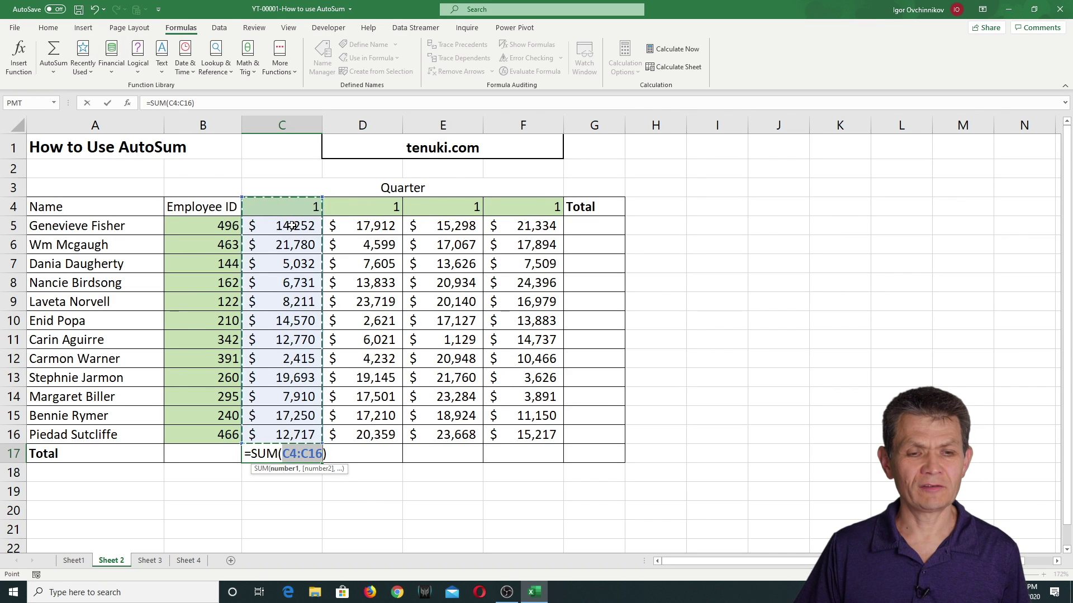
left_click_drag(292, 225, 280, 390)
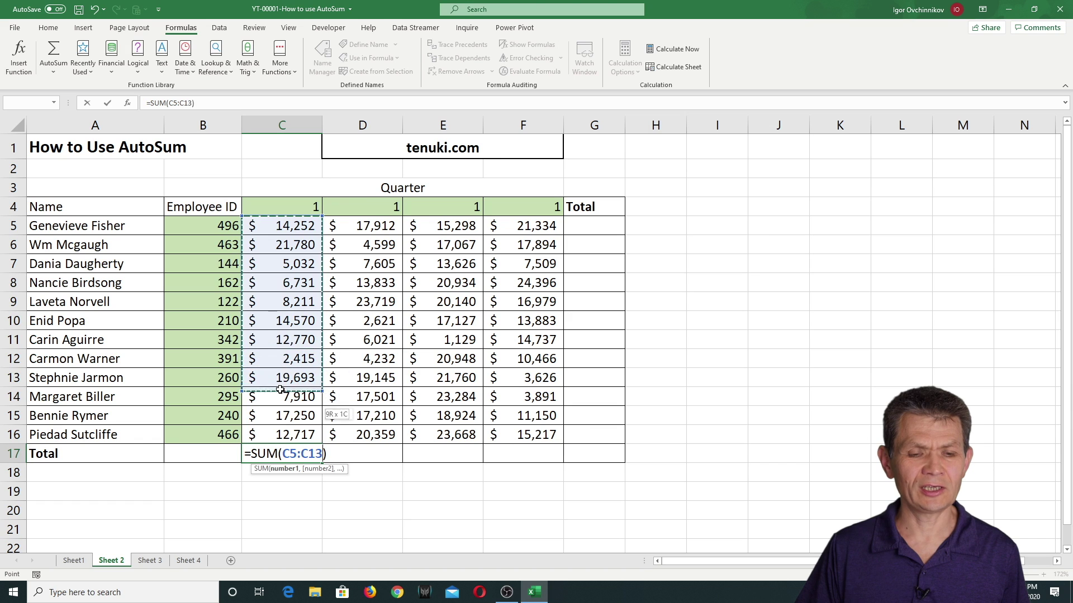
left_click_drag(275, 435, 275, 435)
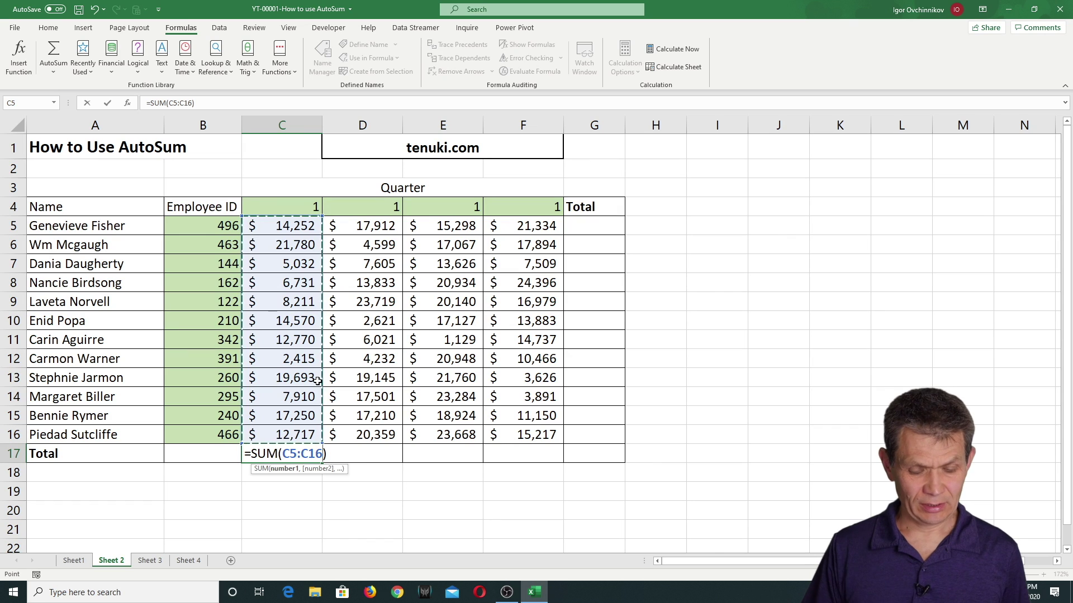
key("ctrl+Return")
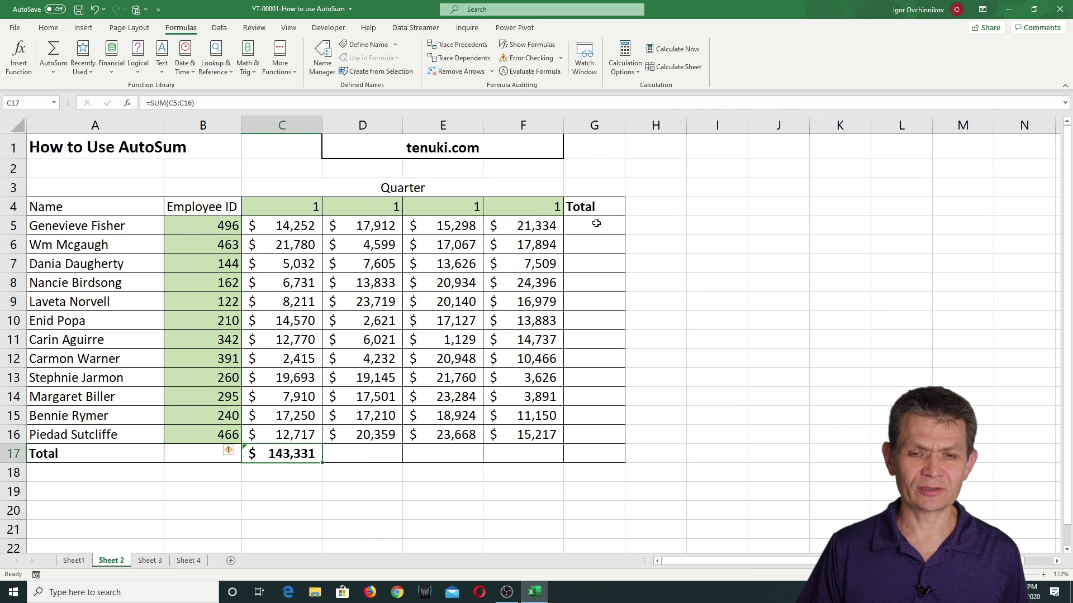
Step: Select G5, the first empty cell of the Total column
left_click(596, 224)
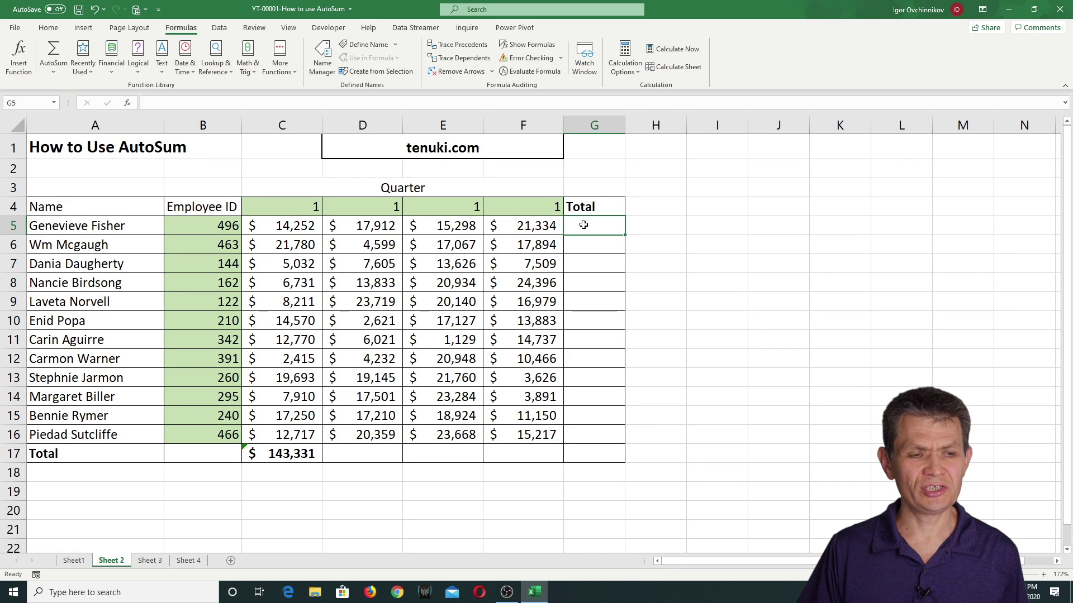
left_click(54, 54)
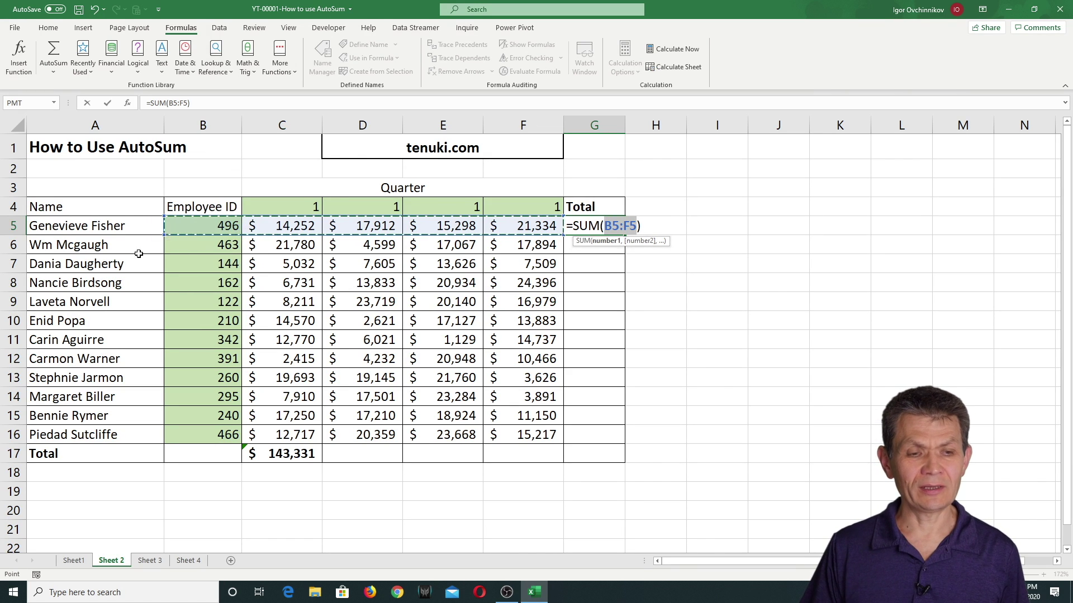
left_click_drag(162, 234, 237, 234)
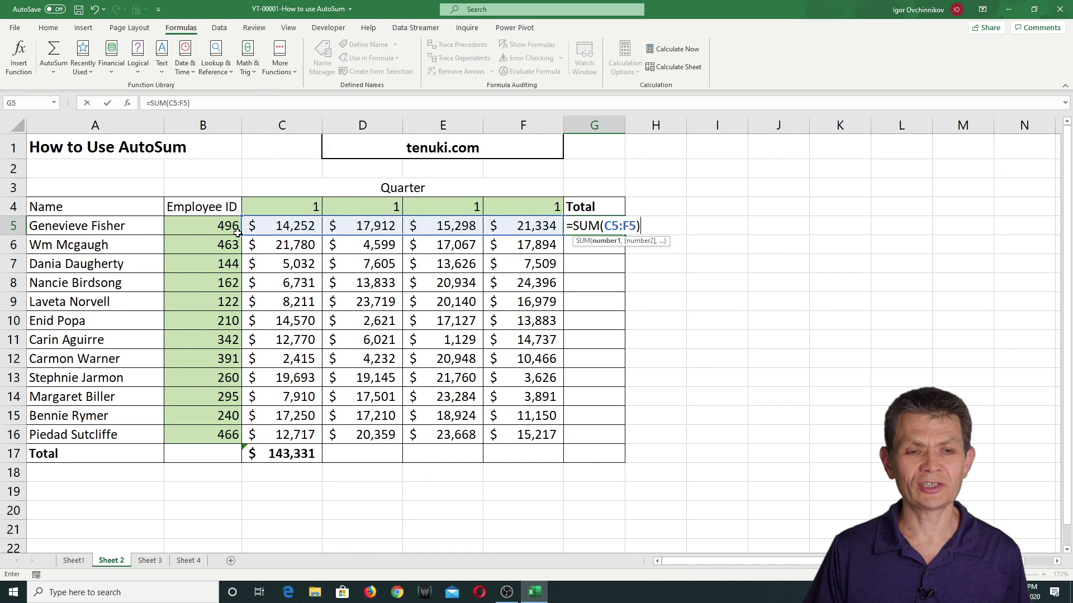
key("Escape")
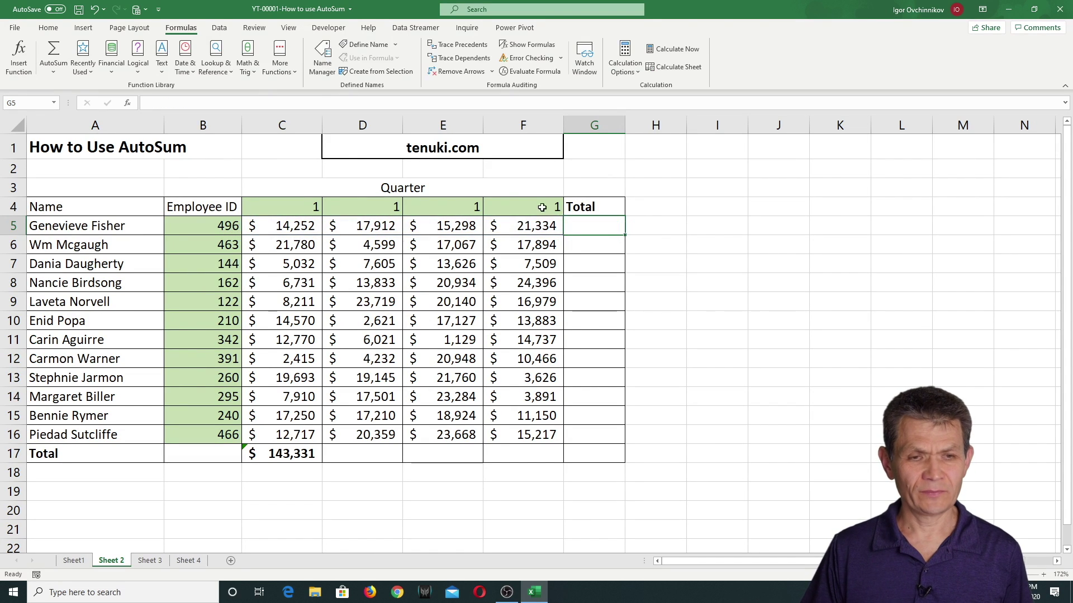
Step: Total the quarters in G5 with AutoSum over C5:F5, leaving out the employee ID, and fill the formula down to G16
left_click(54, 53)
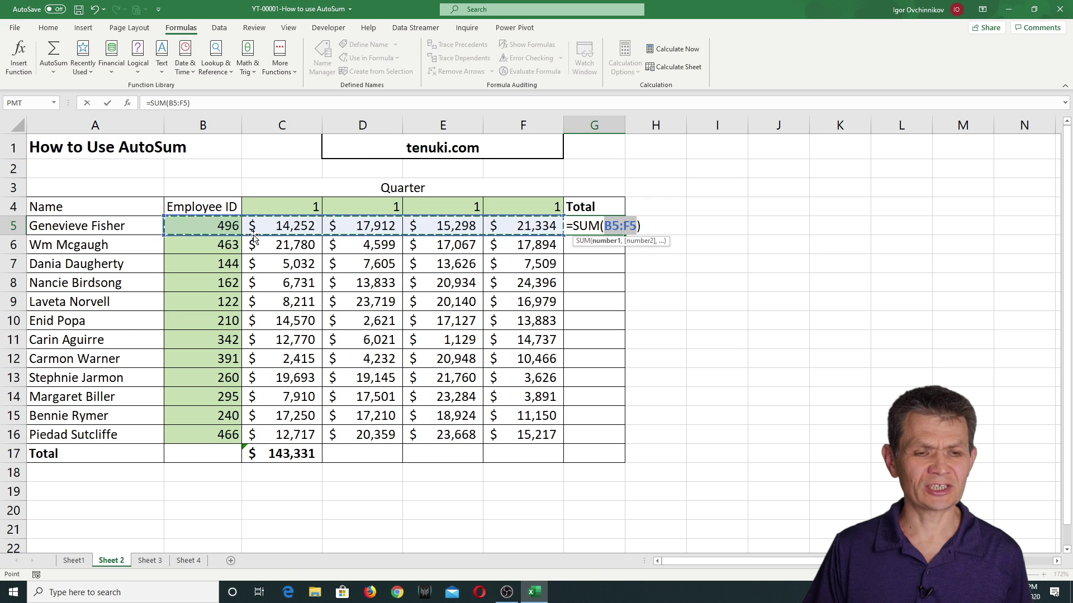
left_click_drag(253, 232, 402, 230)
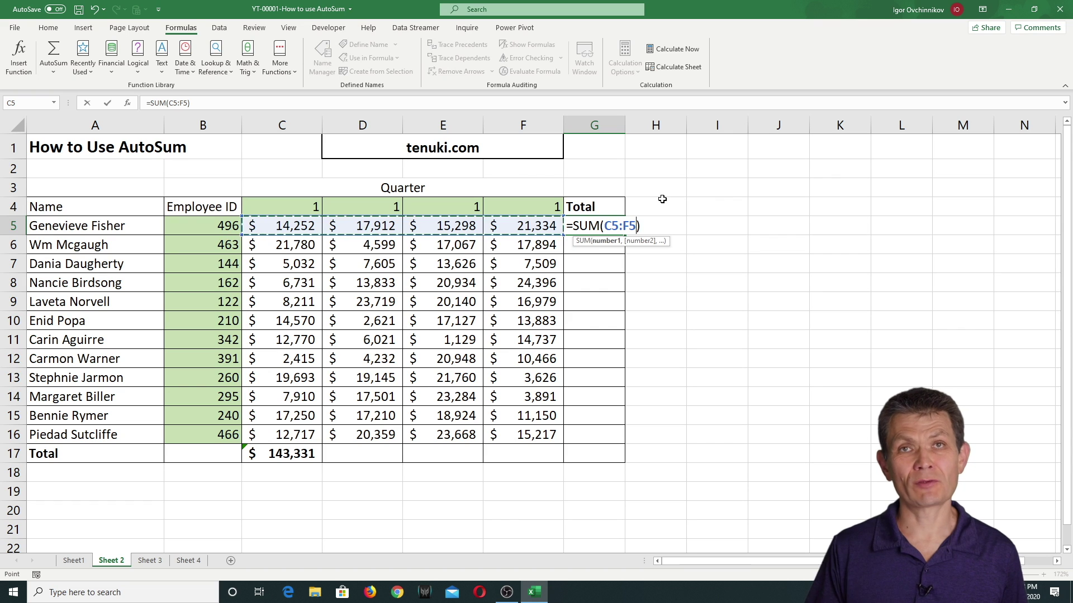
key("ctrl+Return")
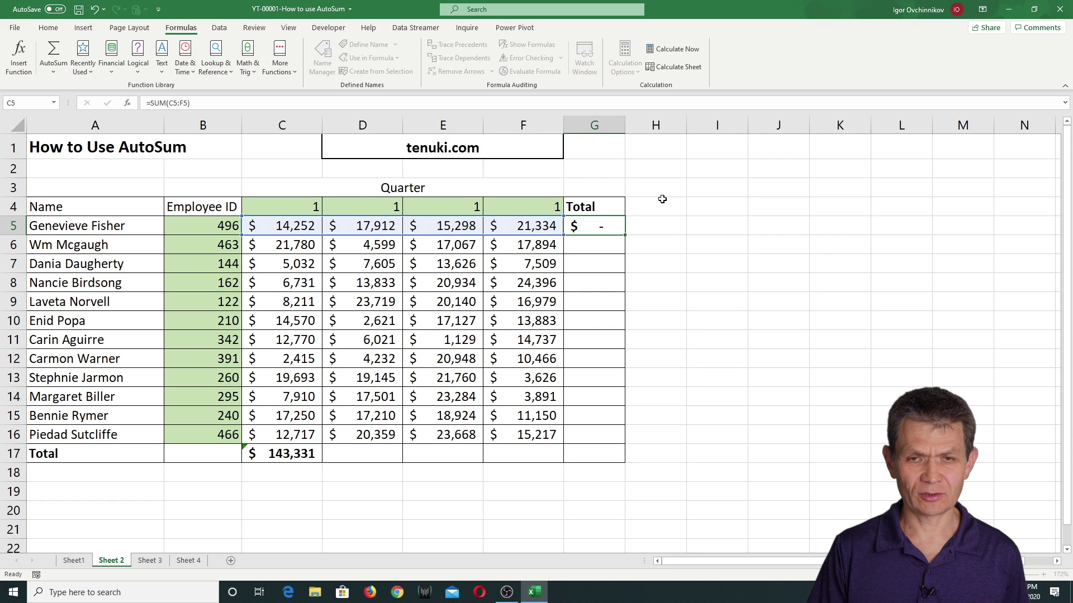
double_click(625, 235)
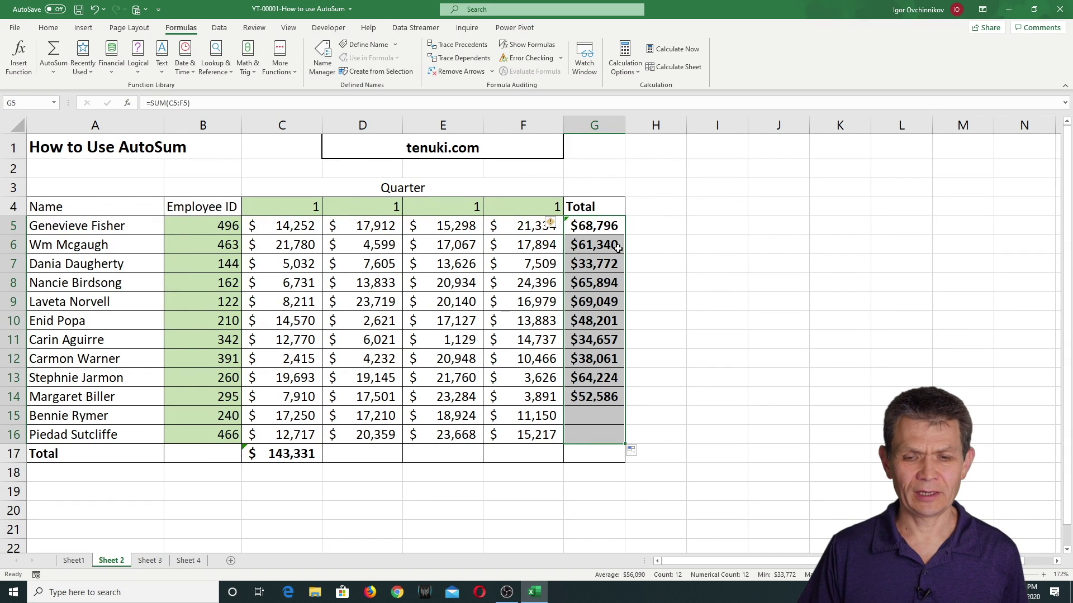
Step: Fill the column total in C17 across to G17 and autofit column G
left_click(306, 457)
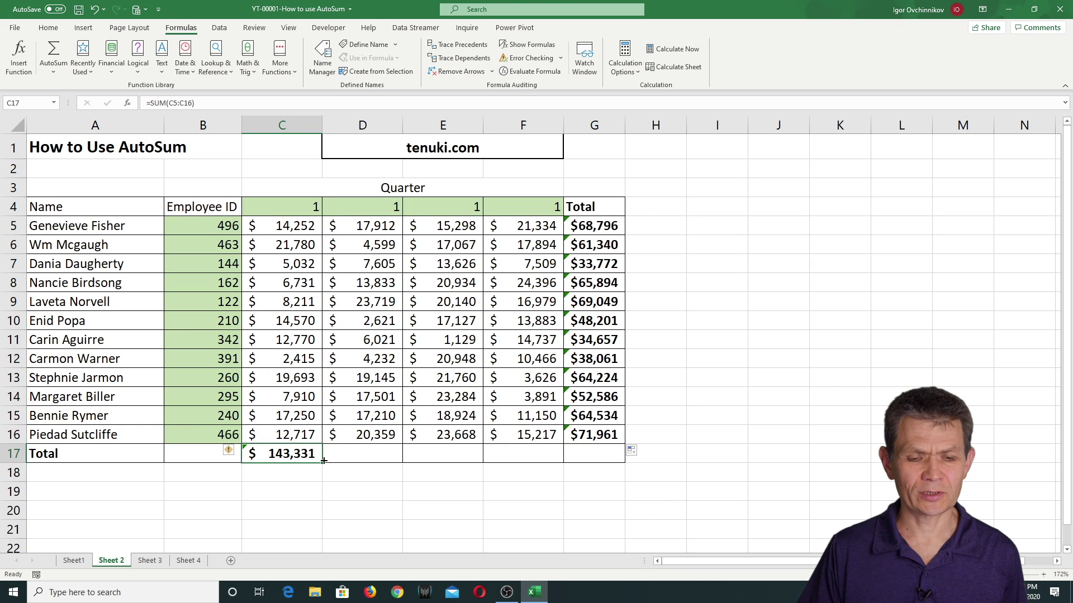
left_click_drag(321, 462, 595, 446)
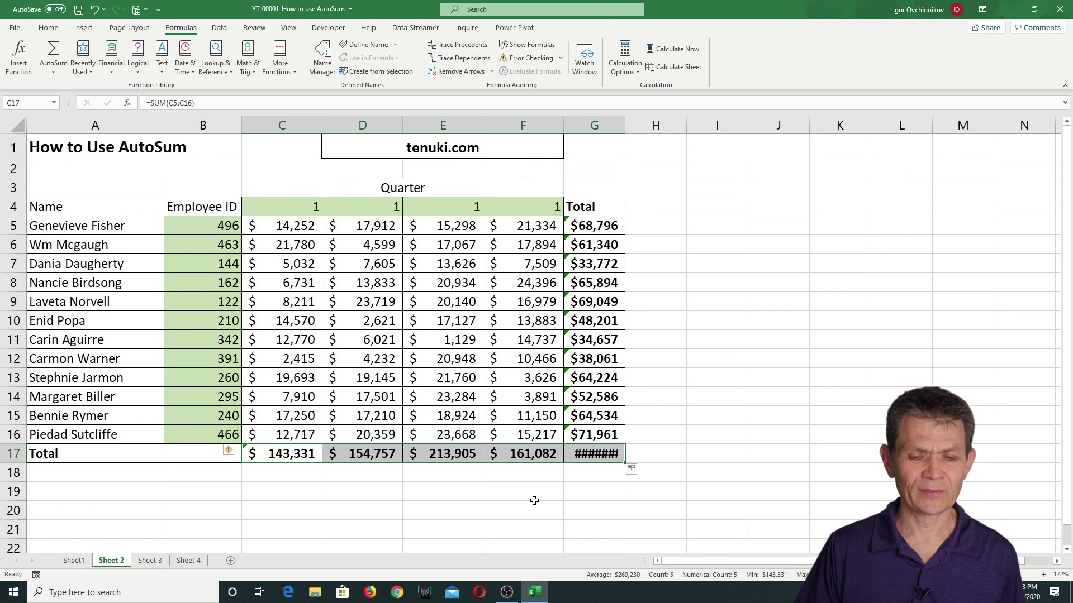
double_click(624, 125)
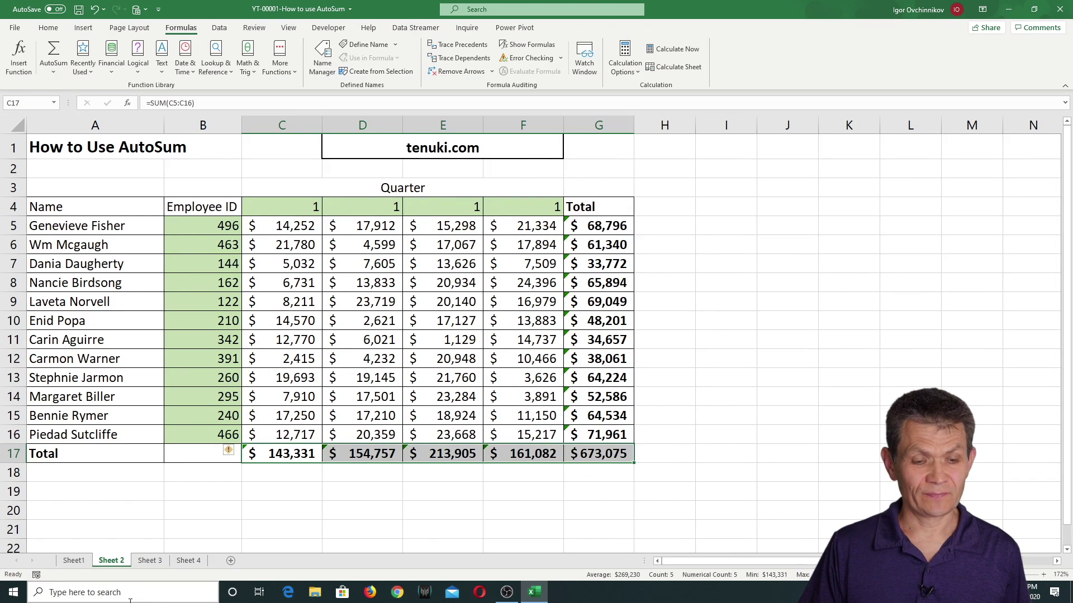
Step: On Sheet 3, total Qtr-1 in B17 with AutoSum, extending the range to B5:B16 so the blank cells are spanned
left_click(137, 562)
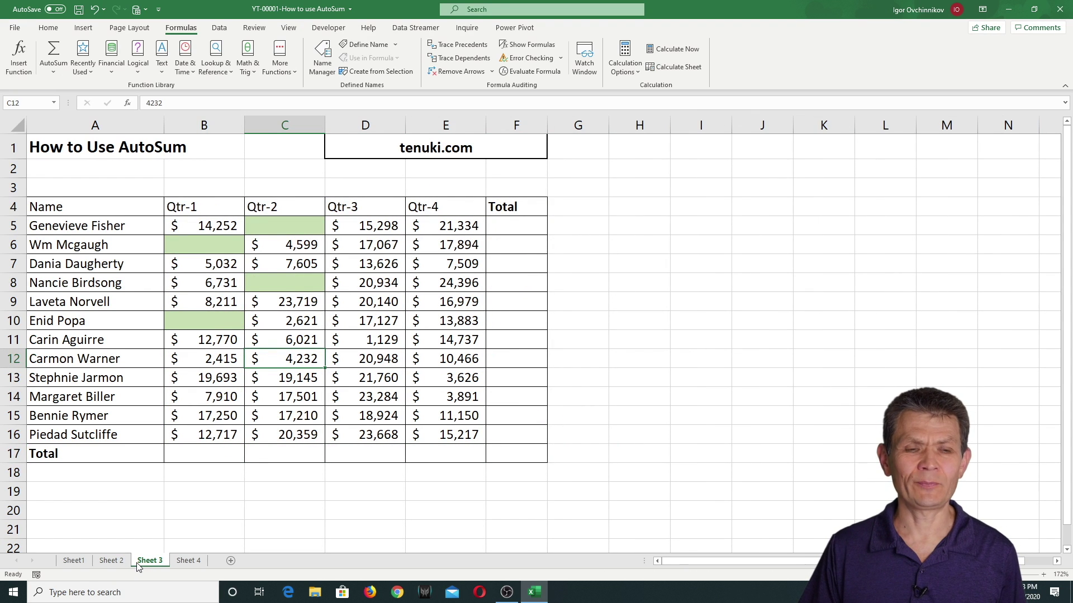
left_click(208, 455)
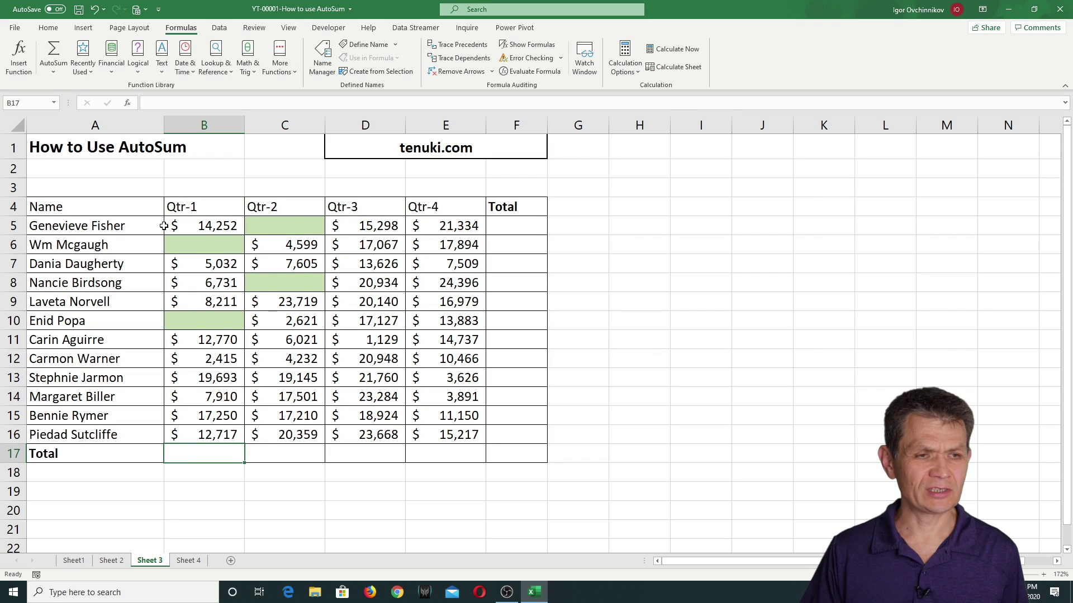
left_click(61, 60)
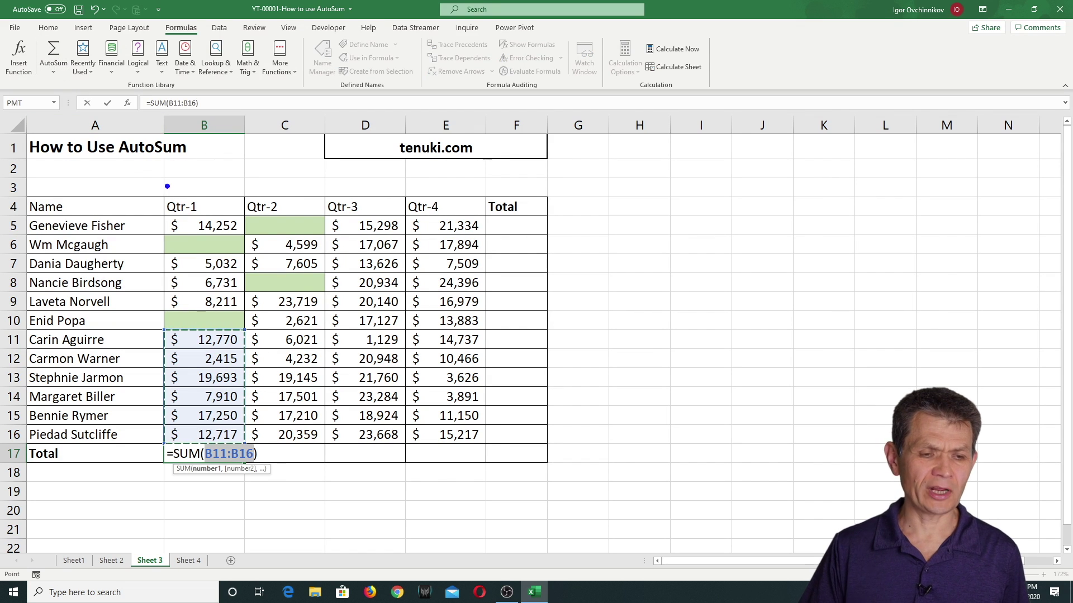
left_click_drag(157, 329, 246, 445)
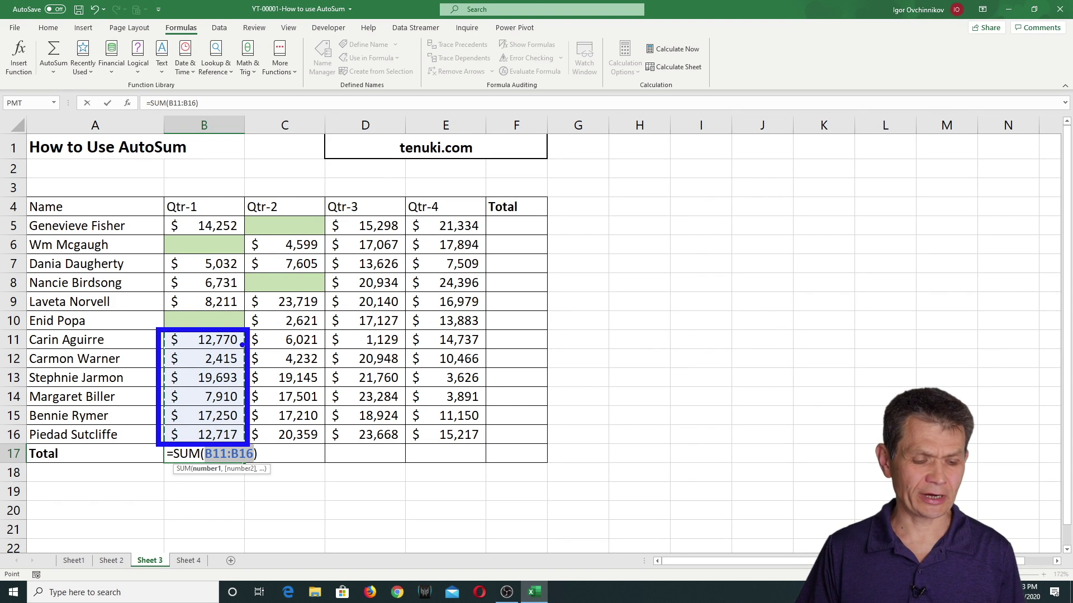
key("Escape")
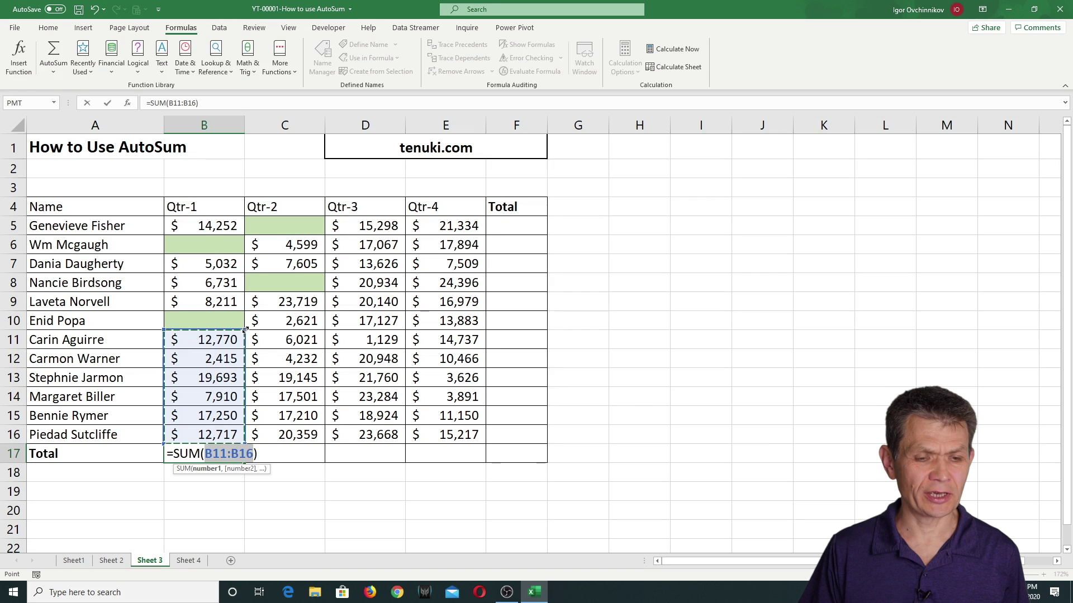
left_click_drag(244, 330, 207, 439)
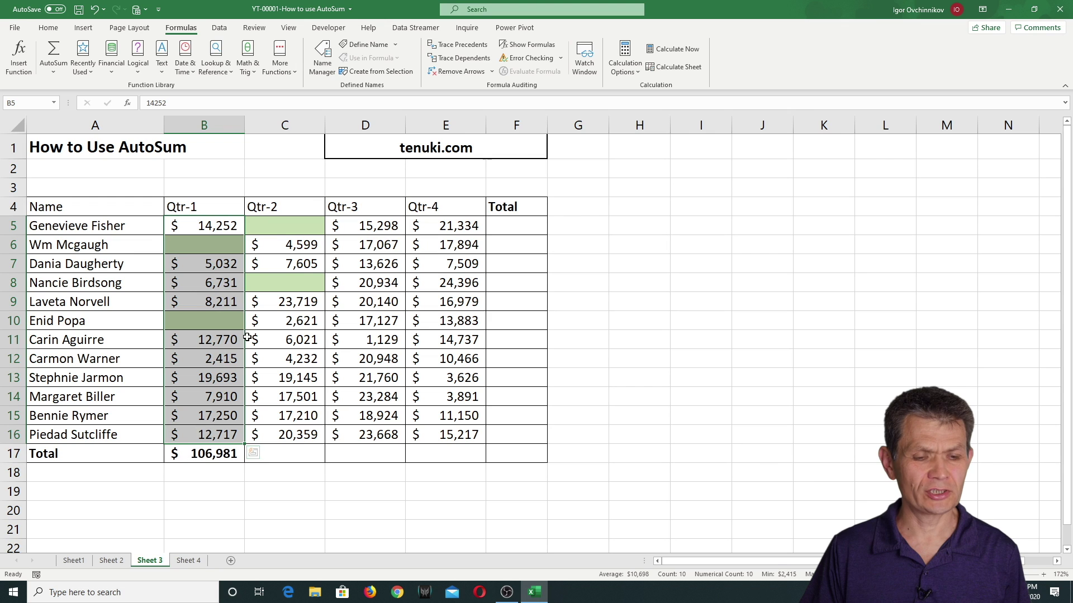
double_click(214, 455)
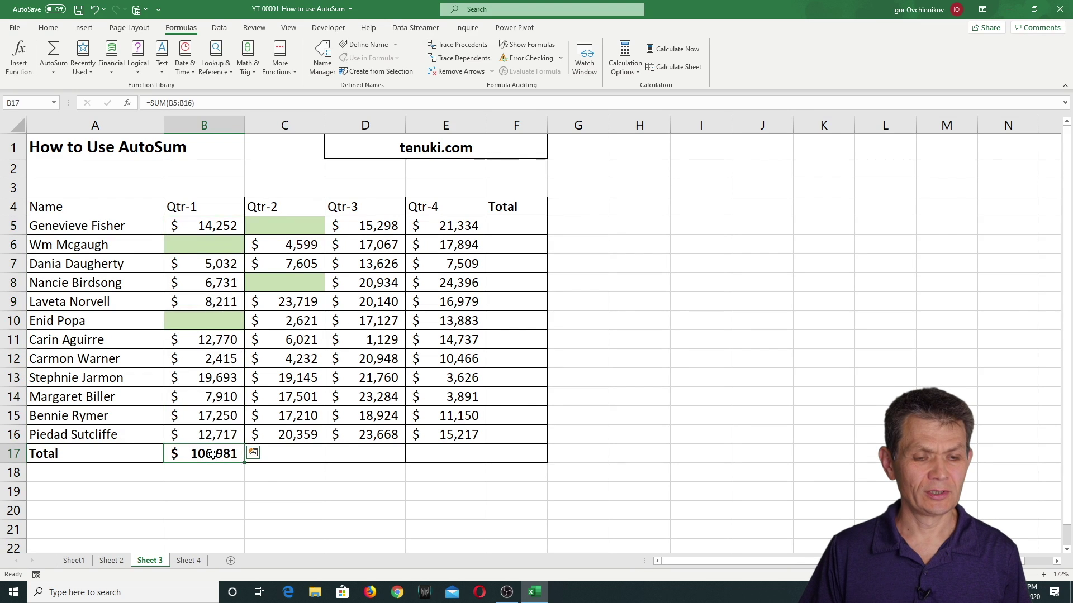
key("Escape")
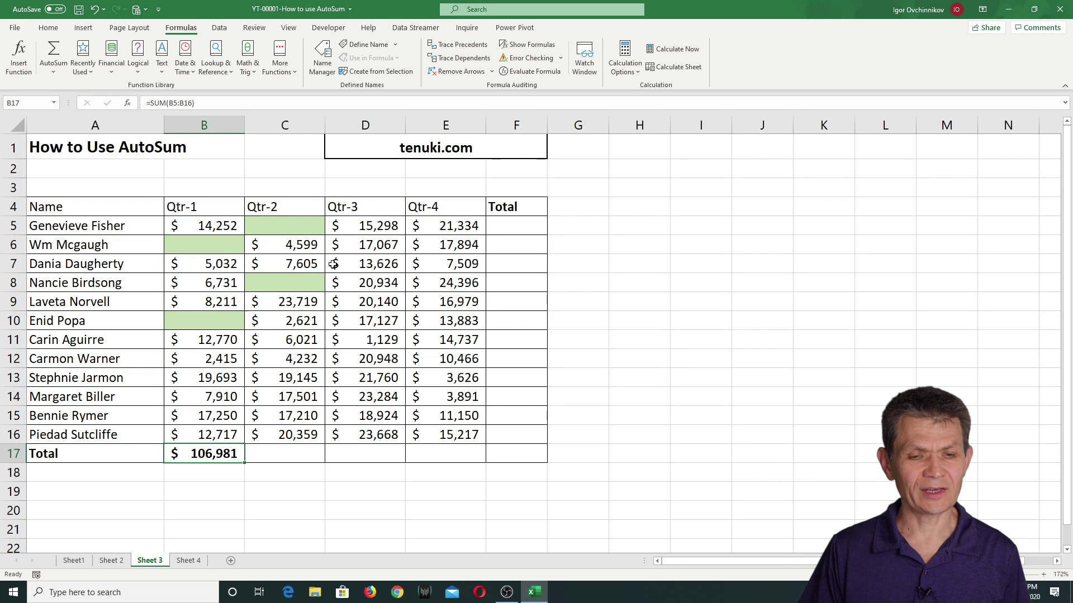
Step: Total the first row in F5 with AutoSum over B5:E5, and fill the formula down to F16
left_click(498, 225)
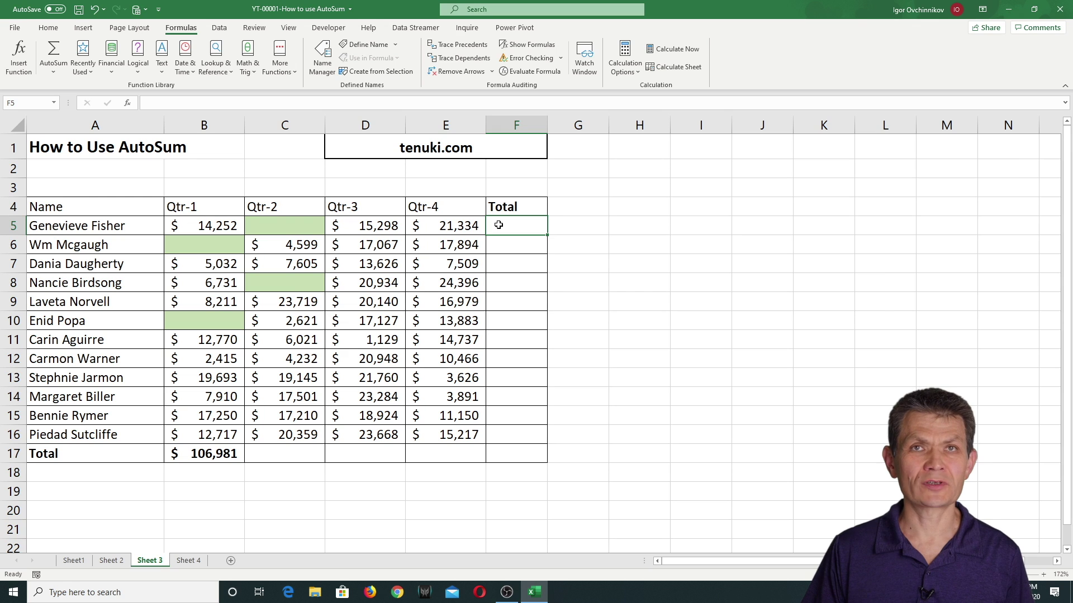
left_click(54, 50)
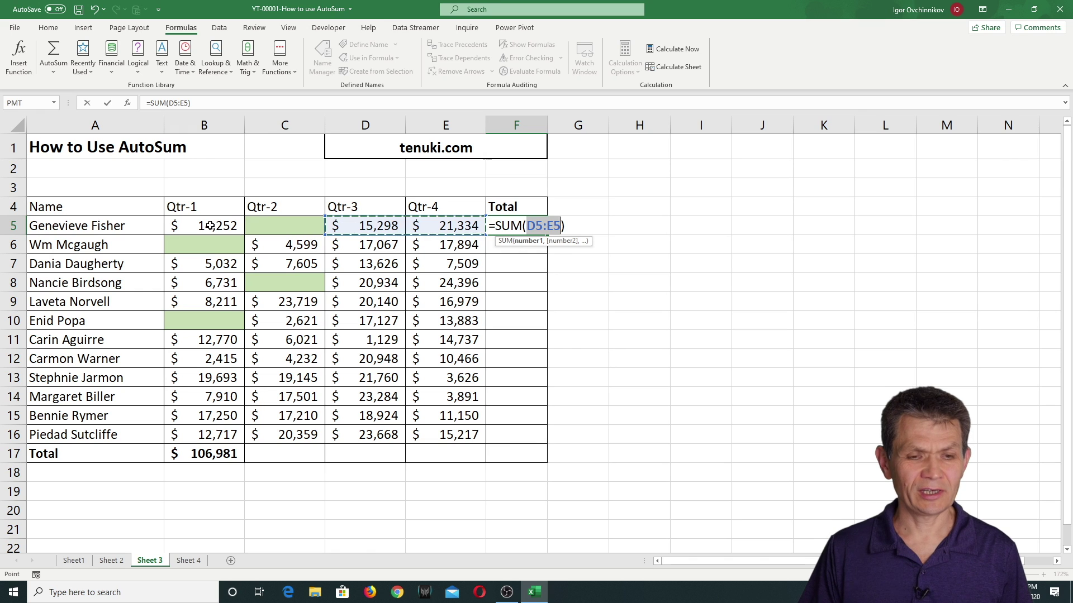
left_click_drag(210, 226, 363, 225)
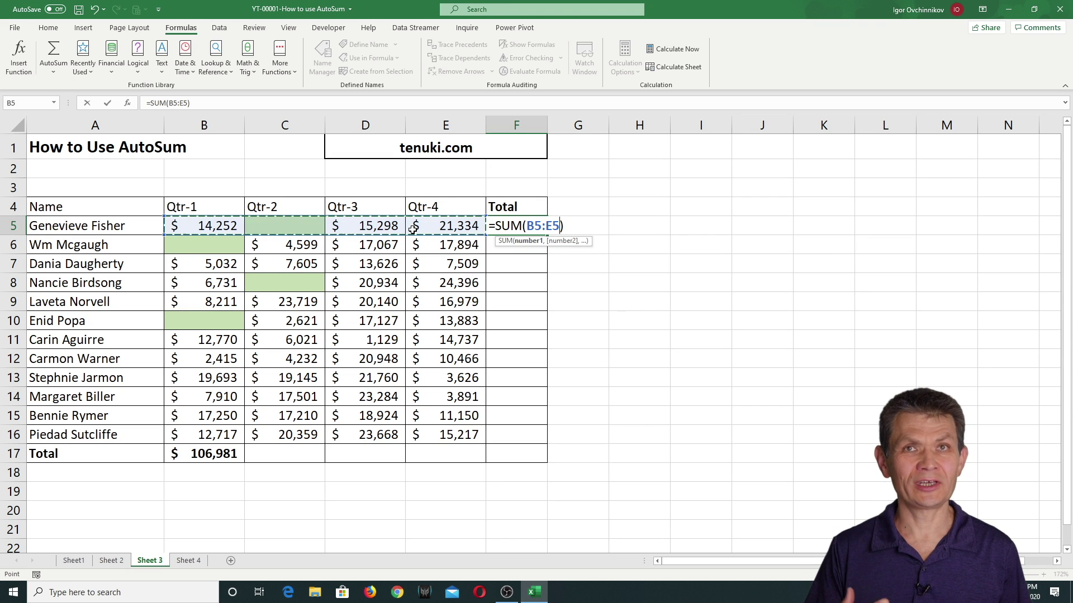
key("ctrl+Return")
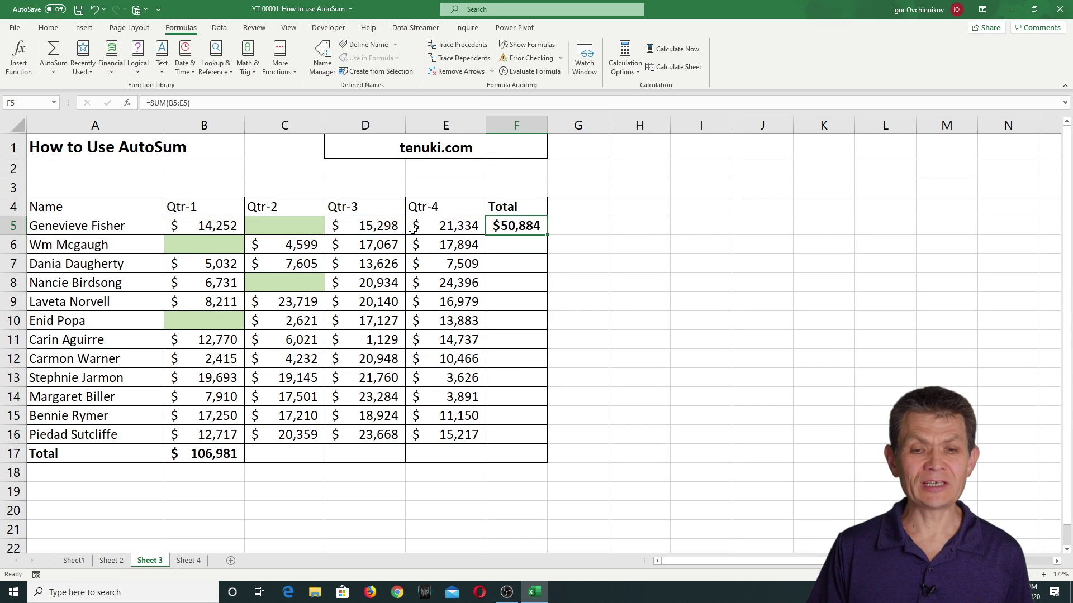
double_click(548, 236)
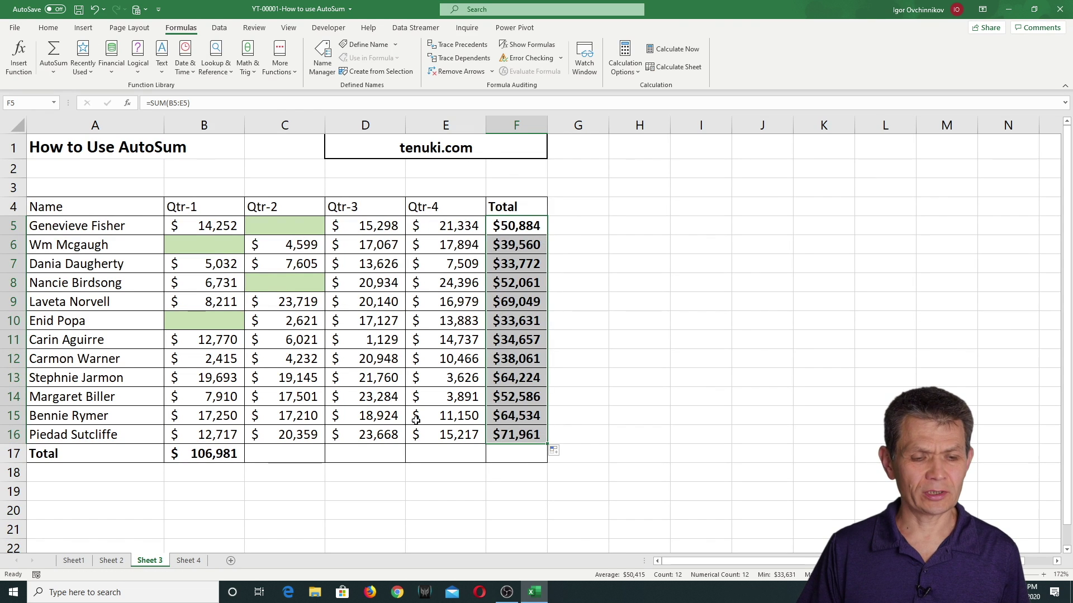
Step: Switch to Sheet 4
left_click(188, 561)
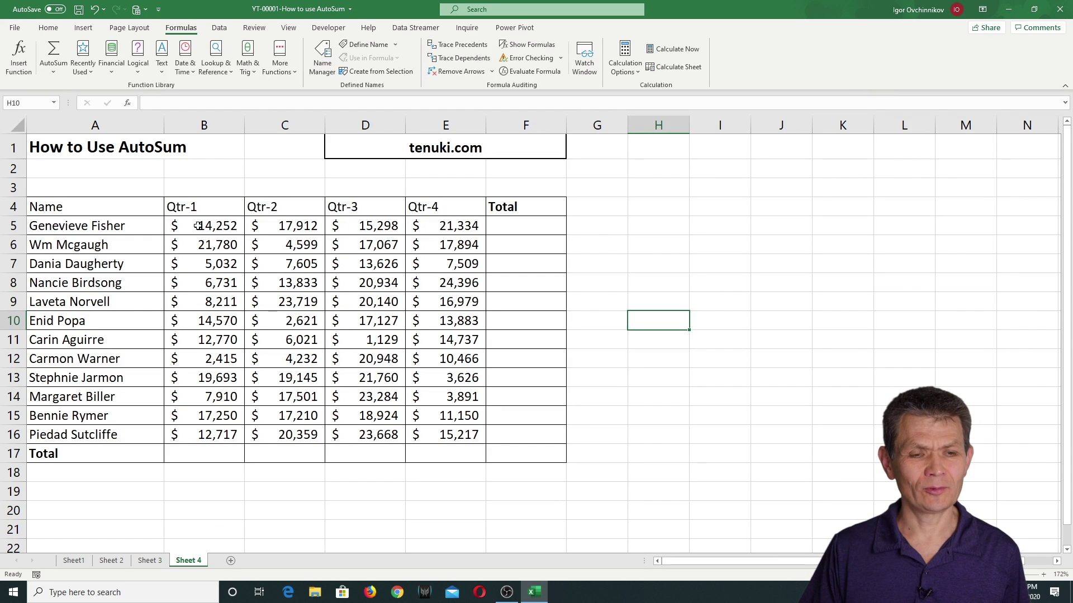
Step: Try totalling the four quarter columns in row 17 by applying AutoSum to B5:E16, and undo it
left_click_drag(198, 225, 451, 434)
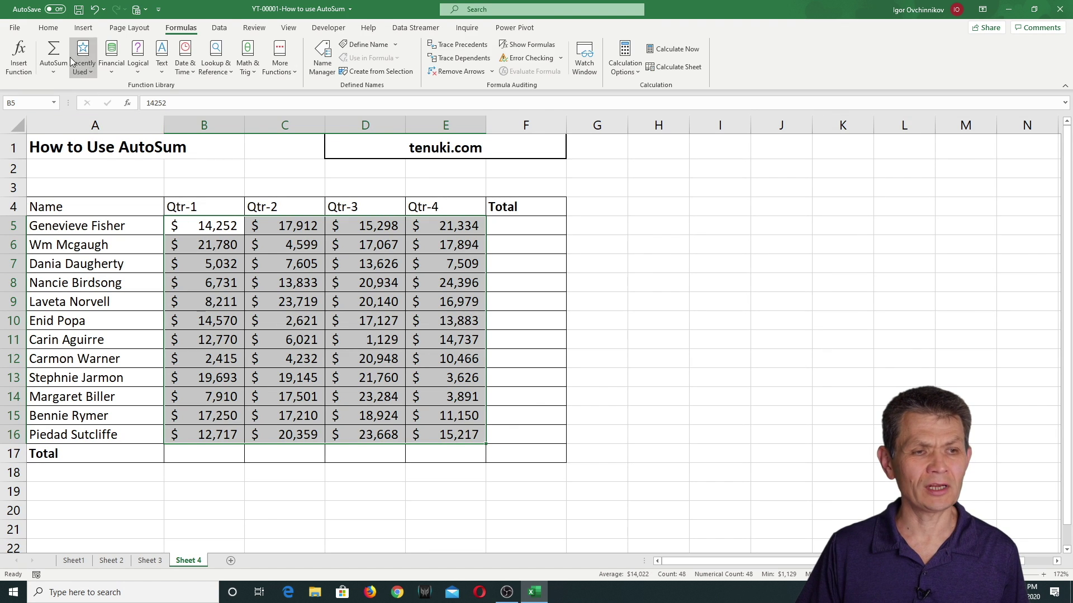
left_click(53, 53)
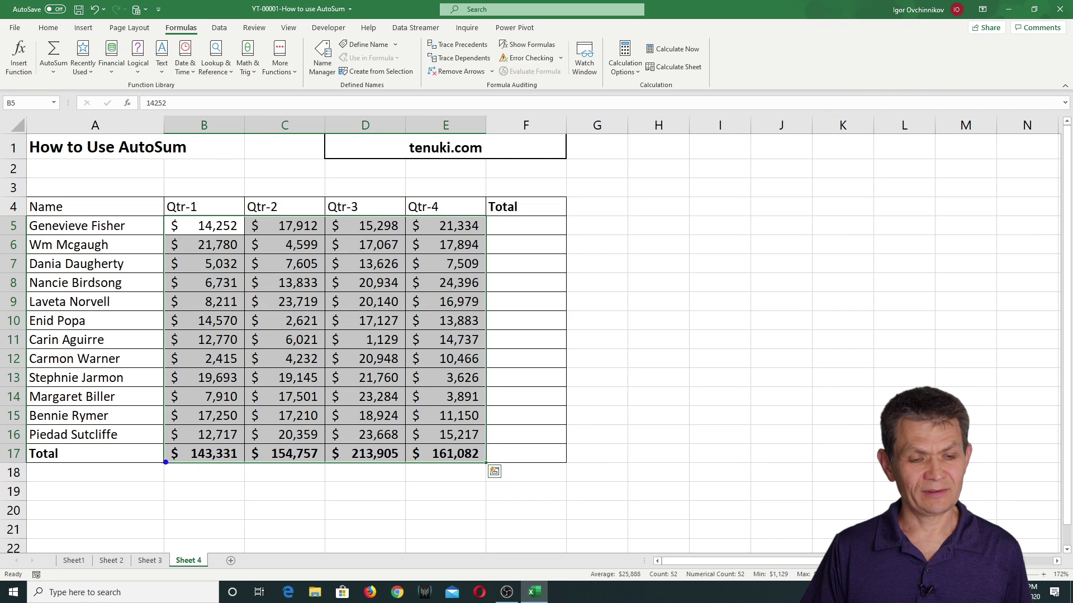
mouse_move(159, 443)
left_mouse_down()
mouse_move(275, 480)
mouse_move(488, 472)
left_mouse_up()
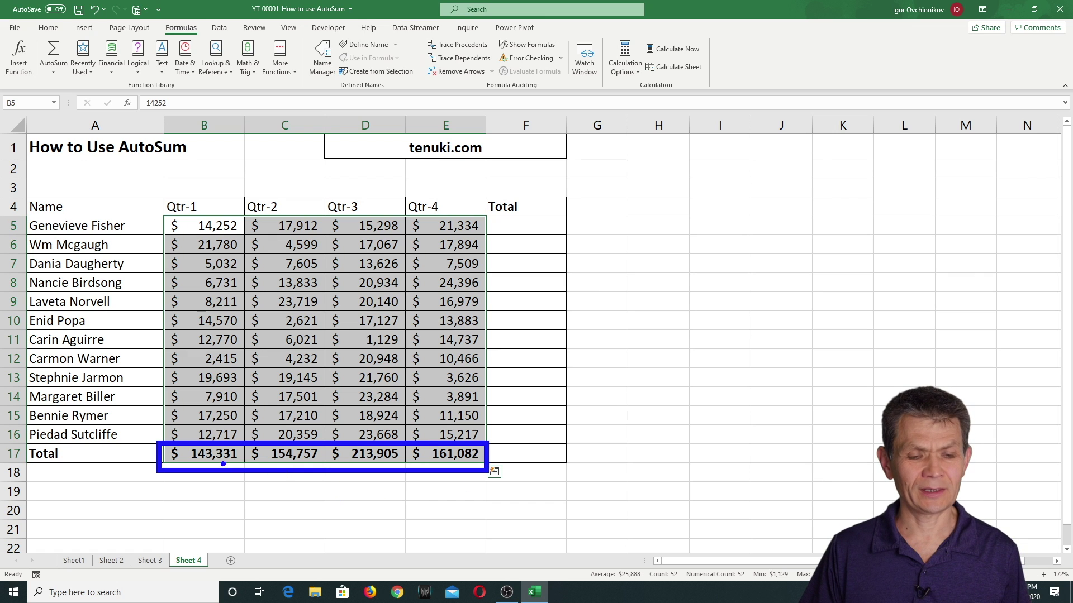
key("Escape")
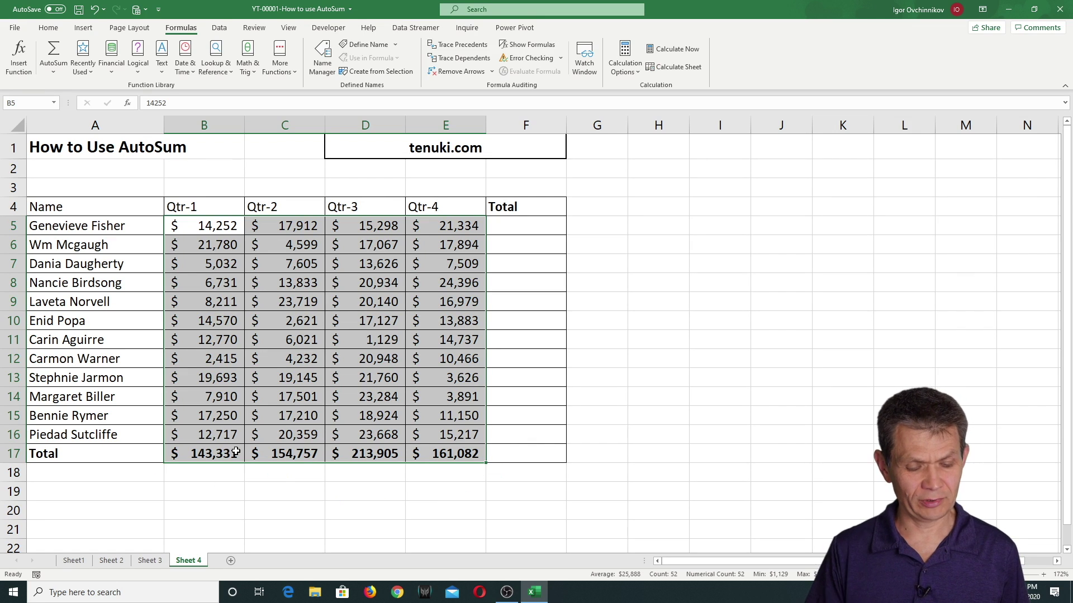
key("ctrl+z")
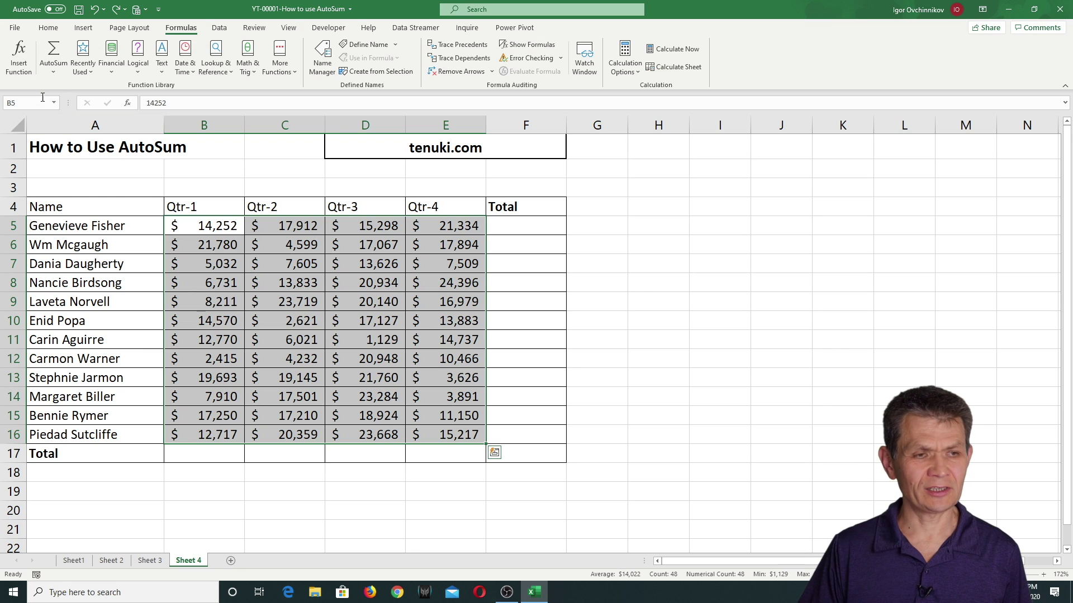
Step: Repeat AutoSum on the selected B5:E16 to inspect the formula in B17, and undo the totals again
left_click(54, 52)
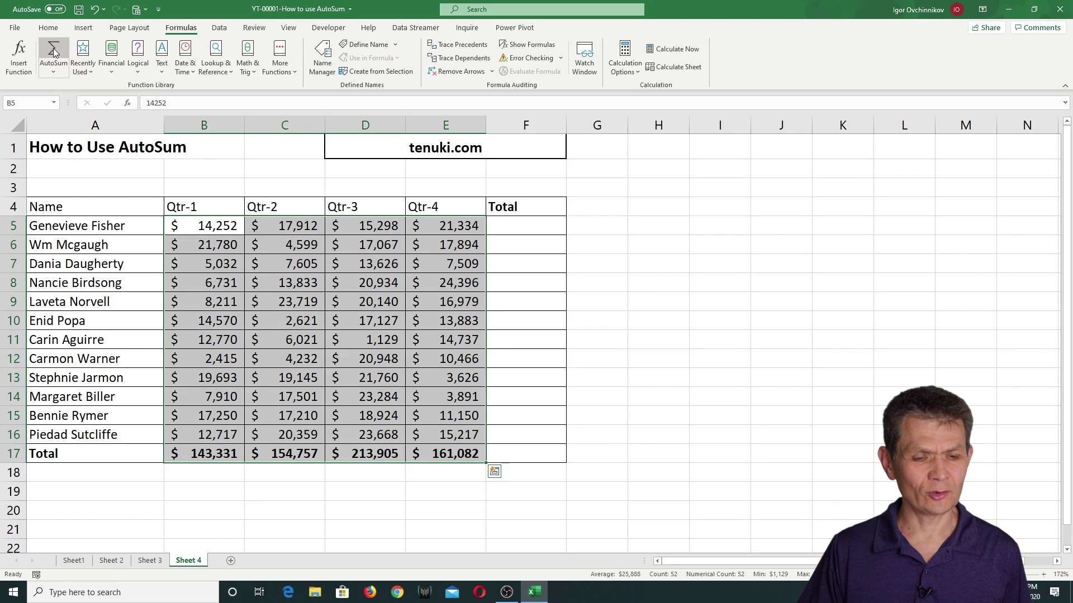
left_click(193, 456)
double_click(202, 457)
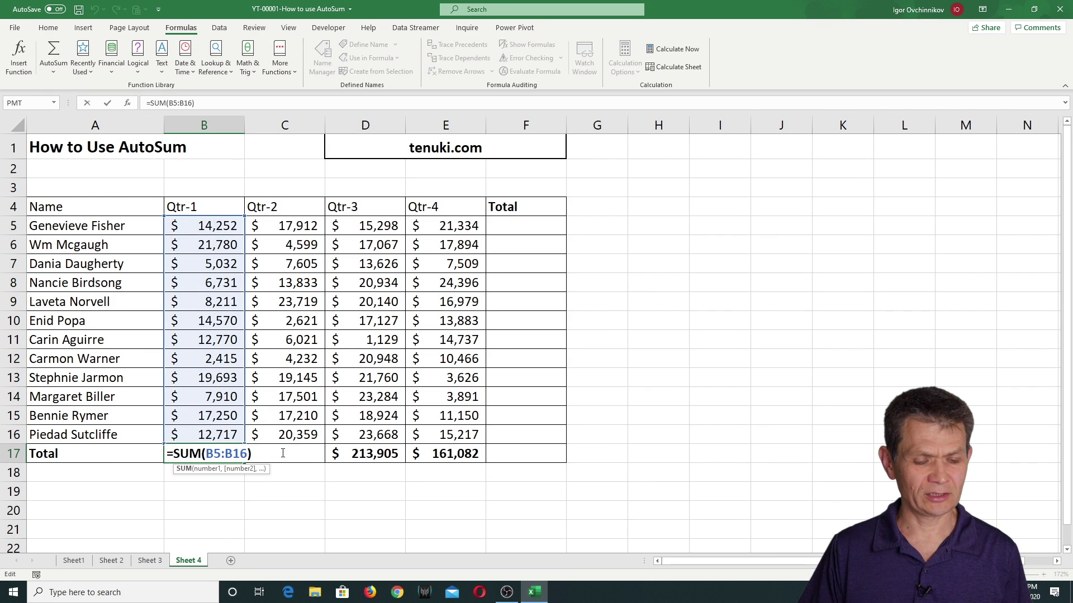
key("Escape")
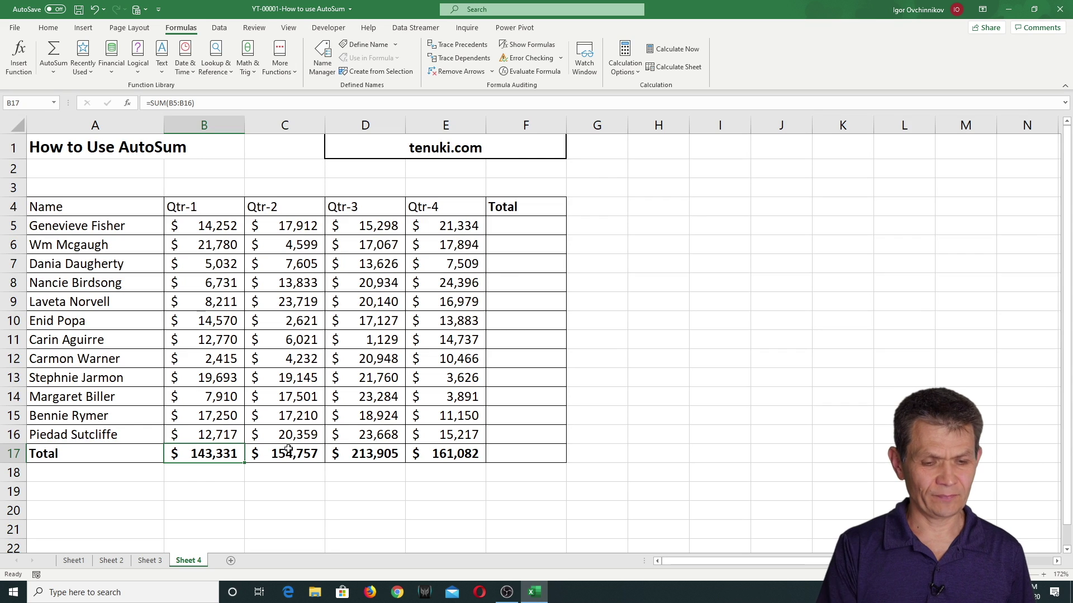
key("ctrl+z")
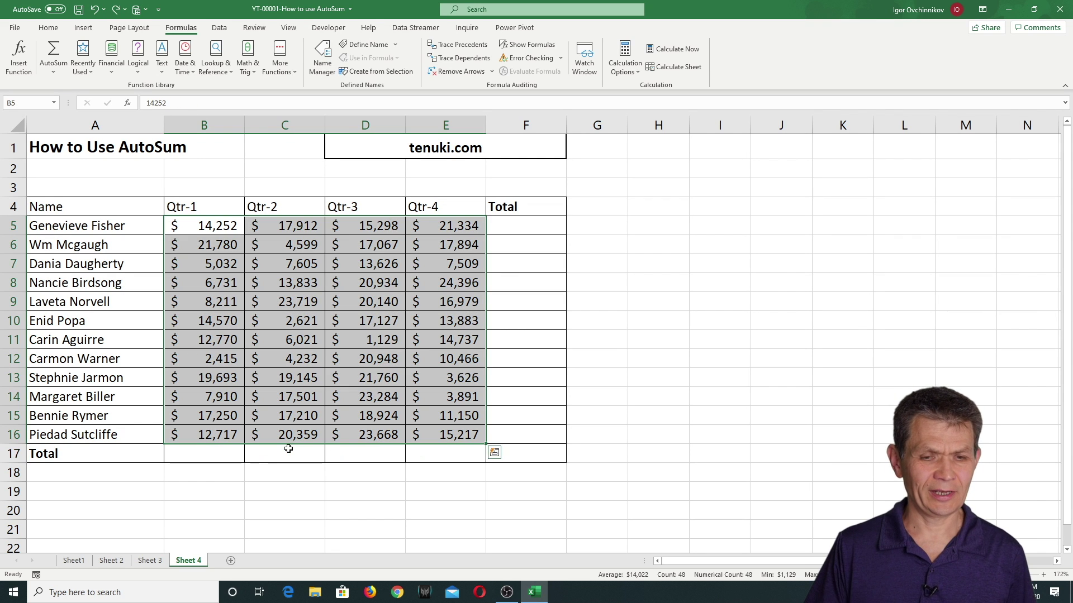
Step: Select B5:F17, including the empty Total column and row, and fill all totals at once with AutoSum
left_click(291, 413)
left_click_drag(184, 225, 508, 458)
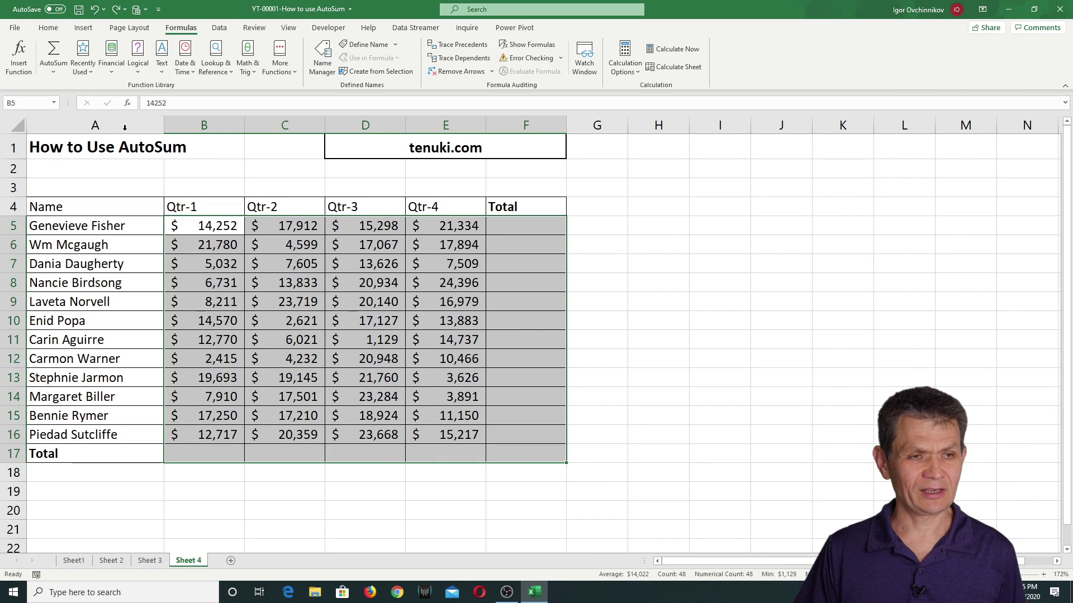
left_click(53, 52)
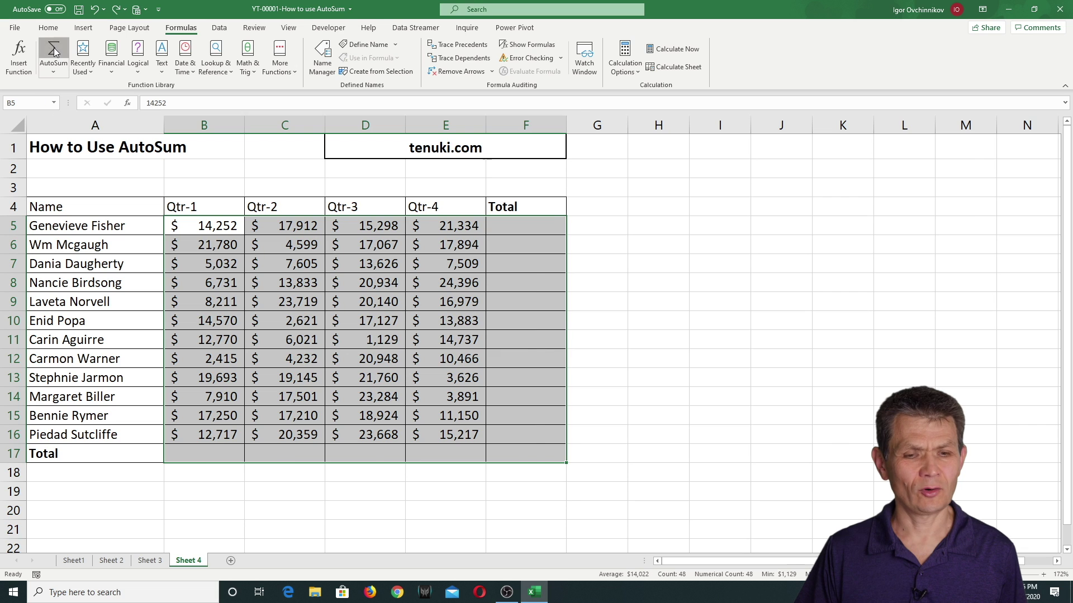
Step: Examine the SUM formulas in F5, F7 and B17, and look over the Total row B17:F17
double_click(550, 229)
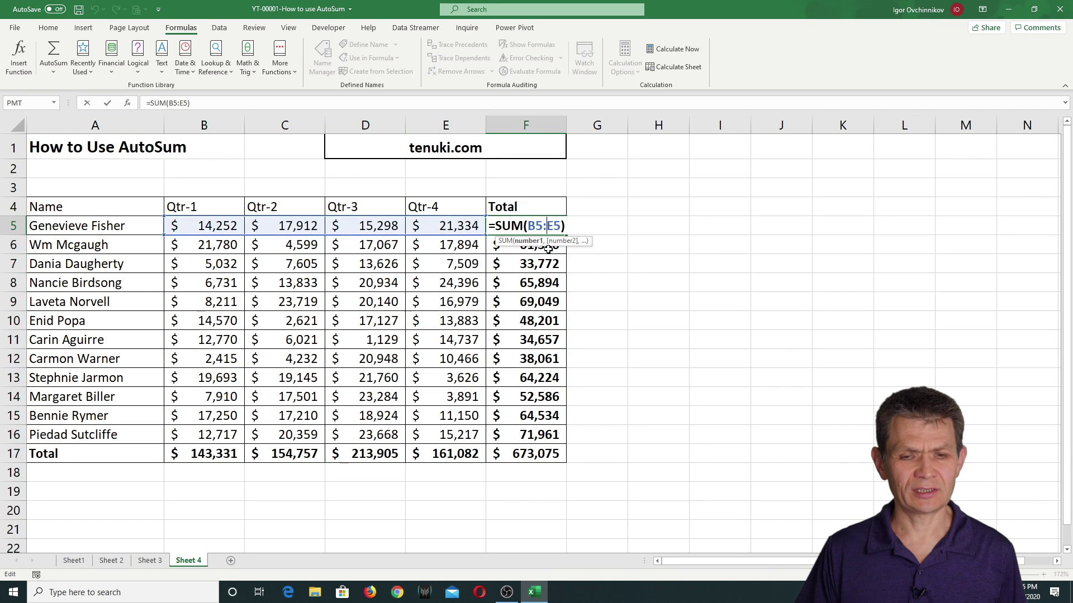
key("Escape")
double_click(548, 267)
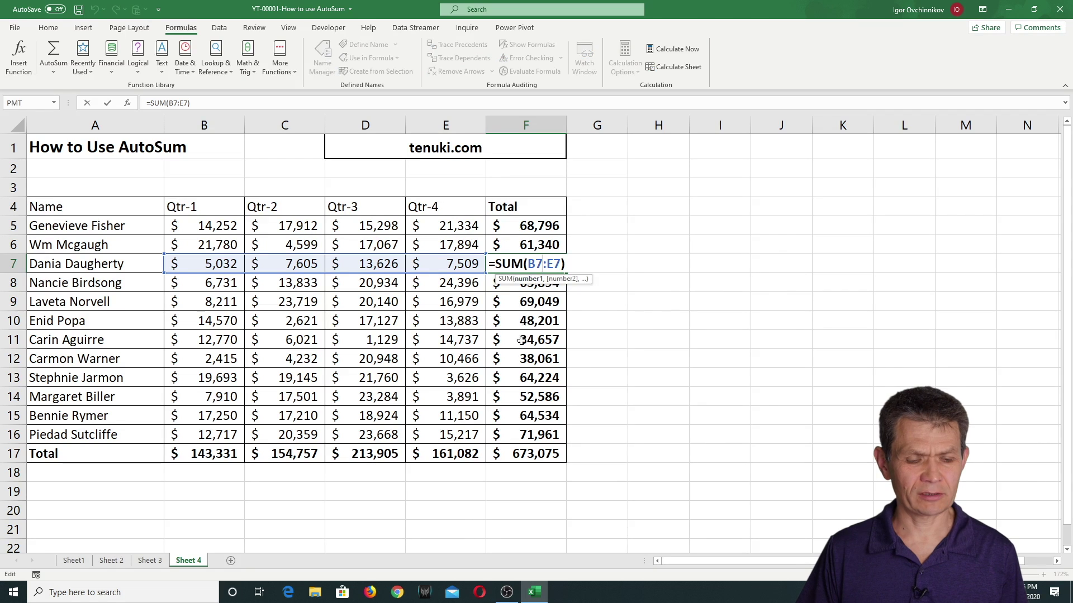
key("Escape")
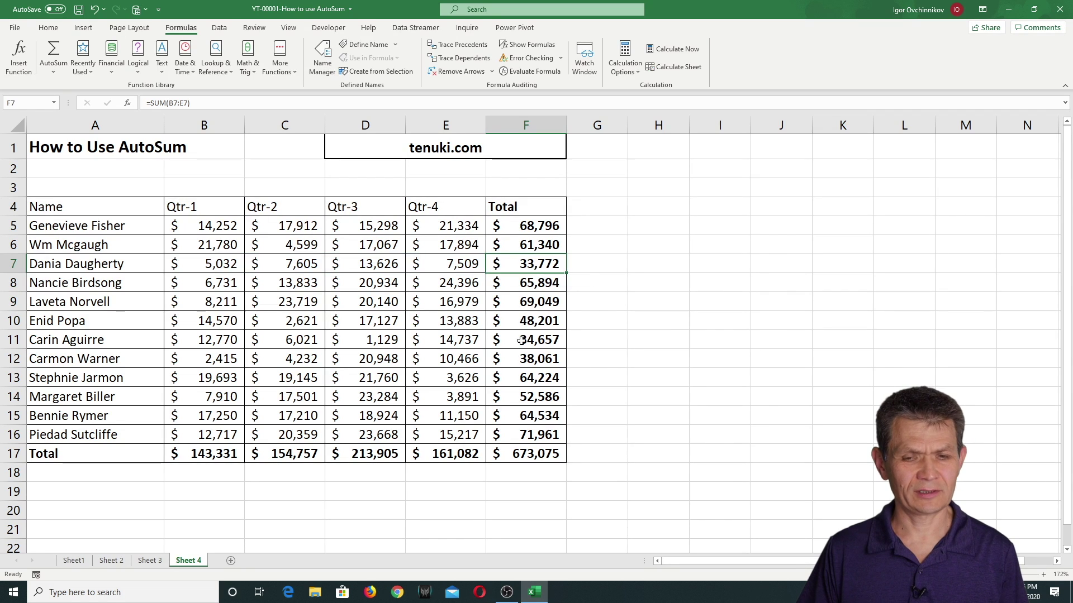
double_click(221, 454)
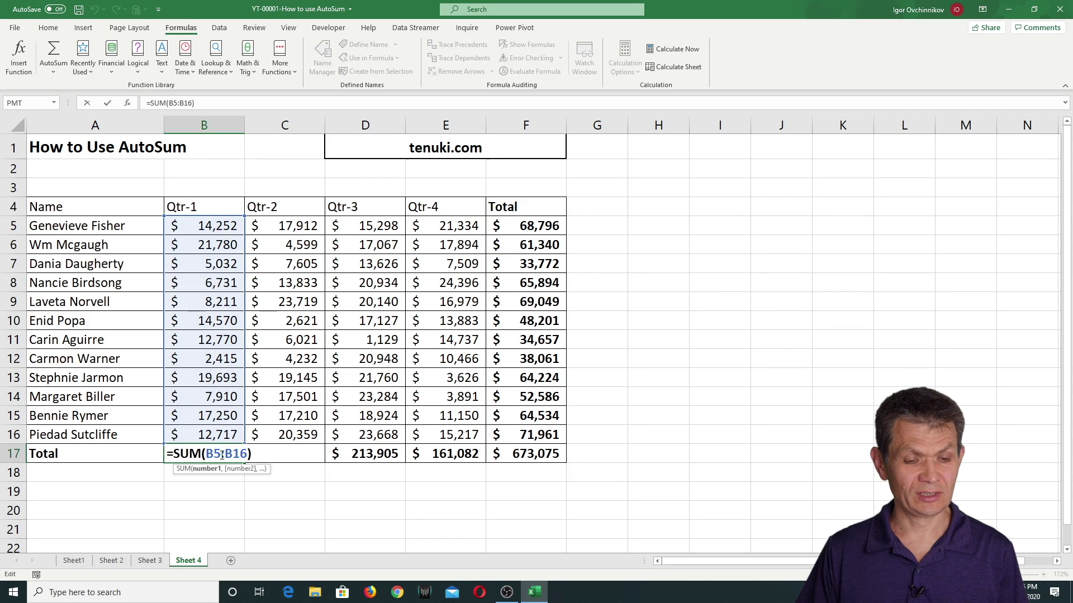
key("Escape")
left_click_drag(221, 454, 520, 452)
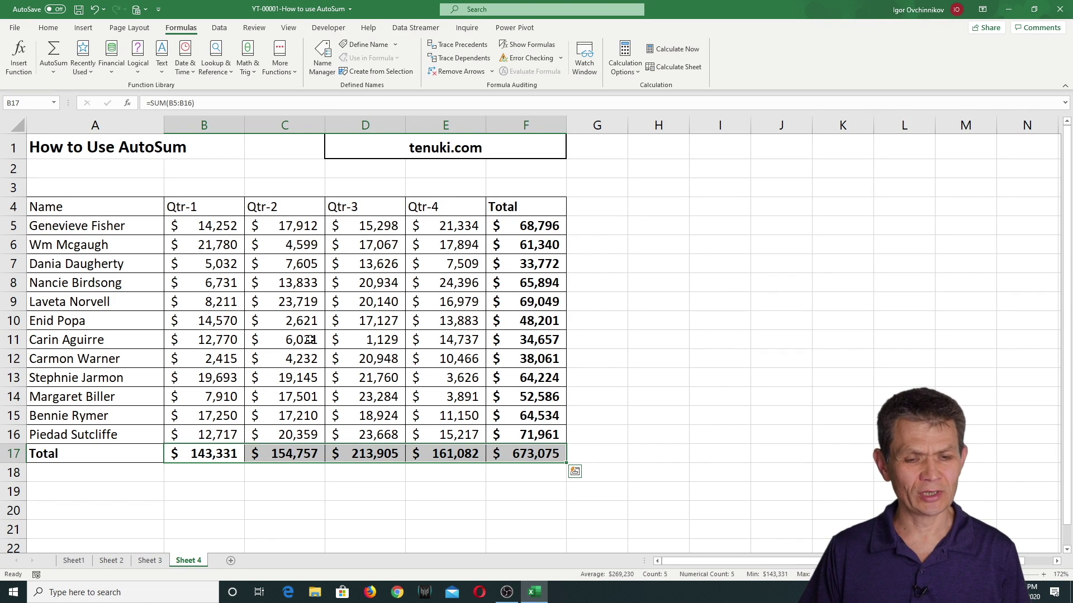
left_click(241, 422)
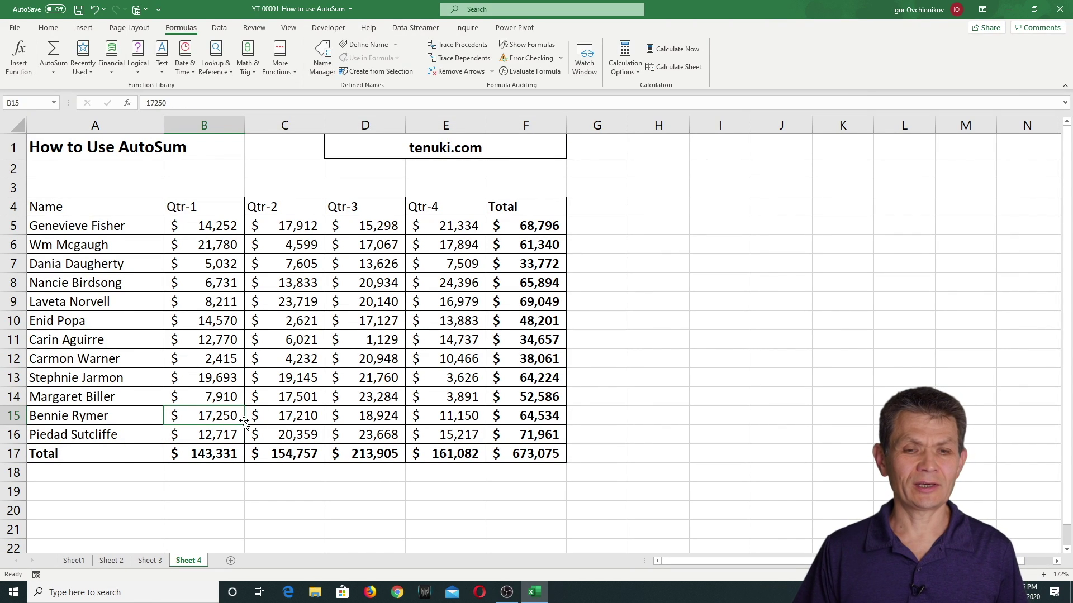